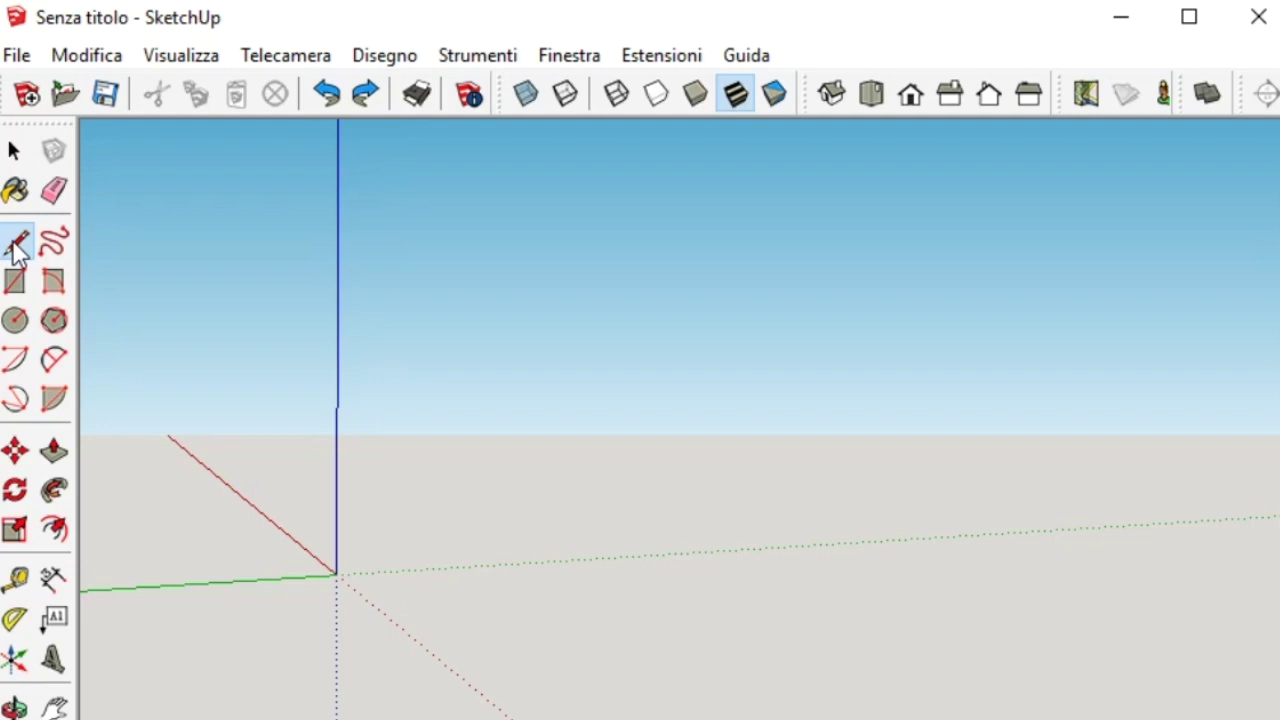
Pick the Line tool and orbit to a high view looking down on the origin
{"action": "left_click", "coordinate": [18, 245]}
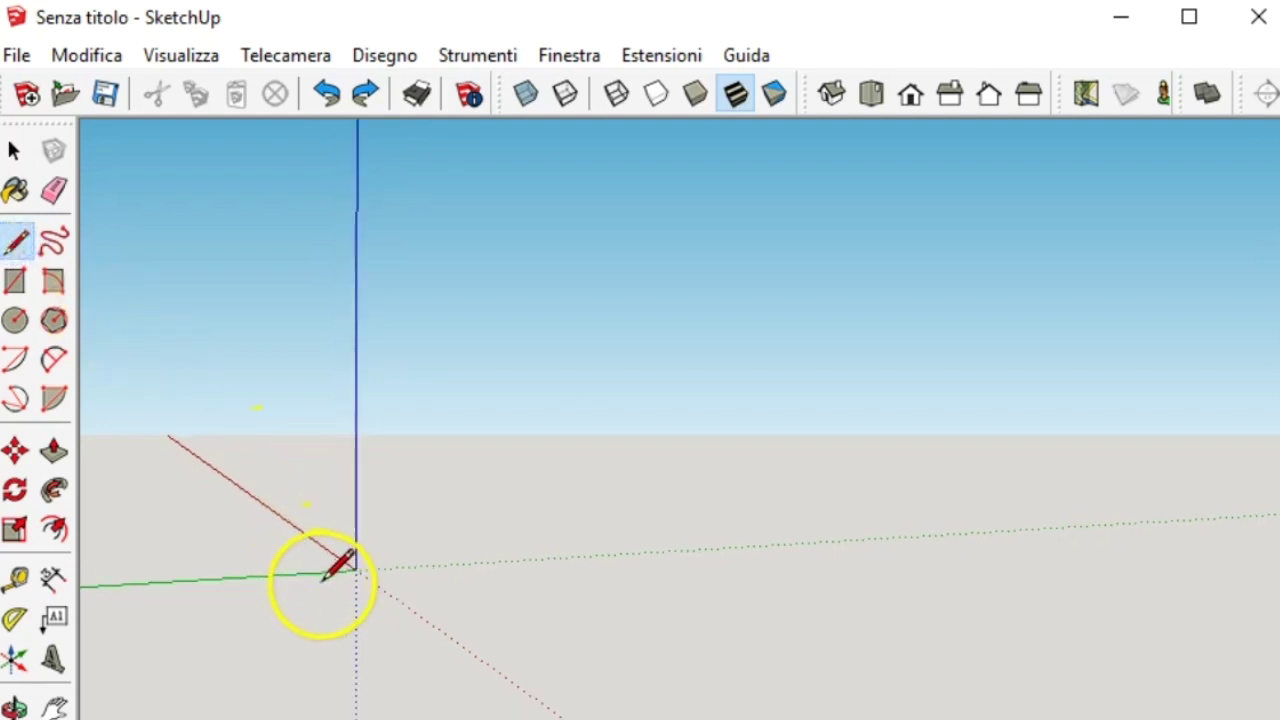
{"action": "middle_click_drag", "start_coordinate": [320, 525], "coordinate": [366, 594]}
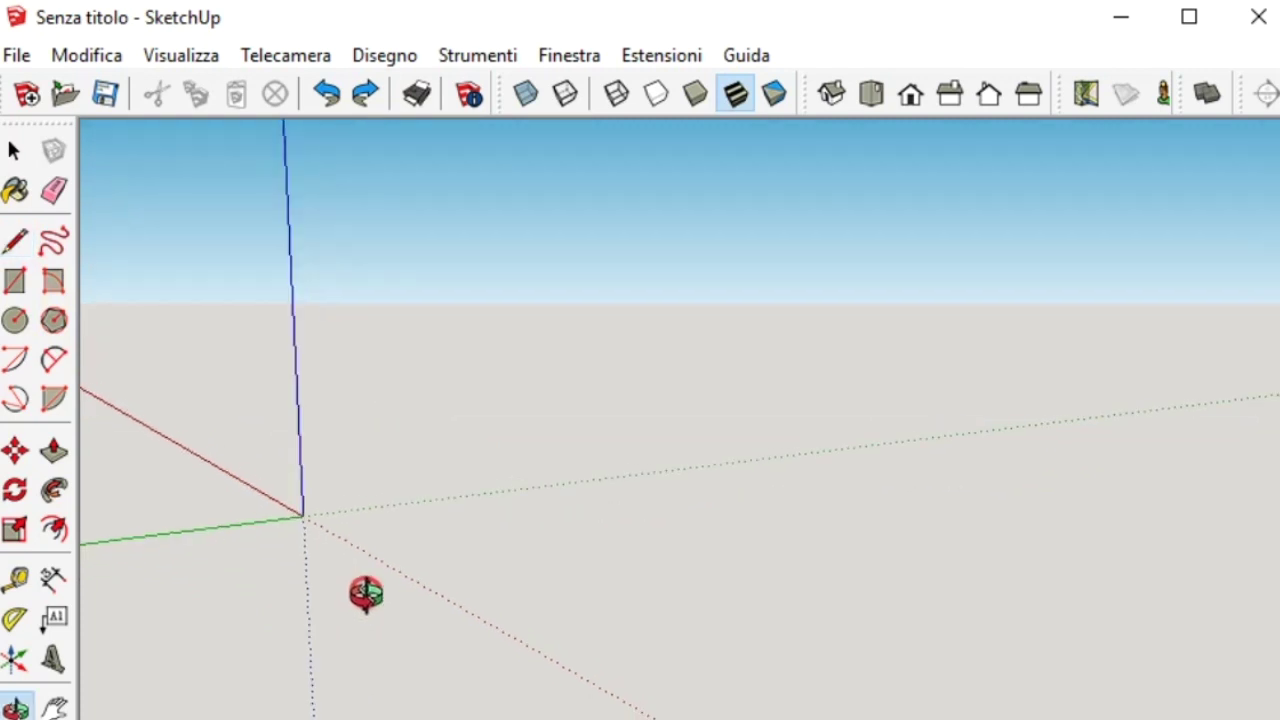
{"action": "left_click", "coordinate": [307, 515]}
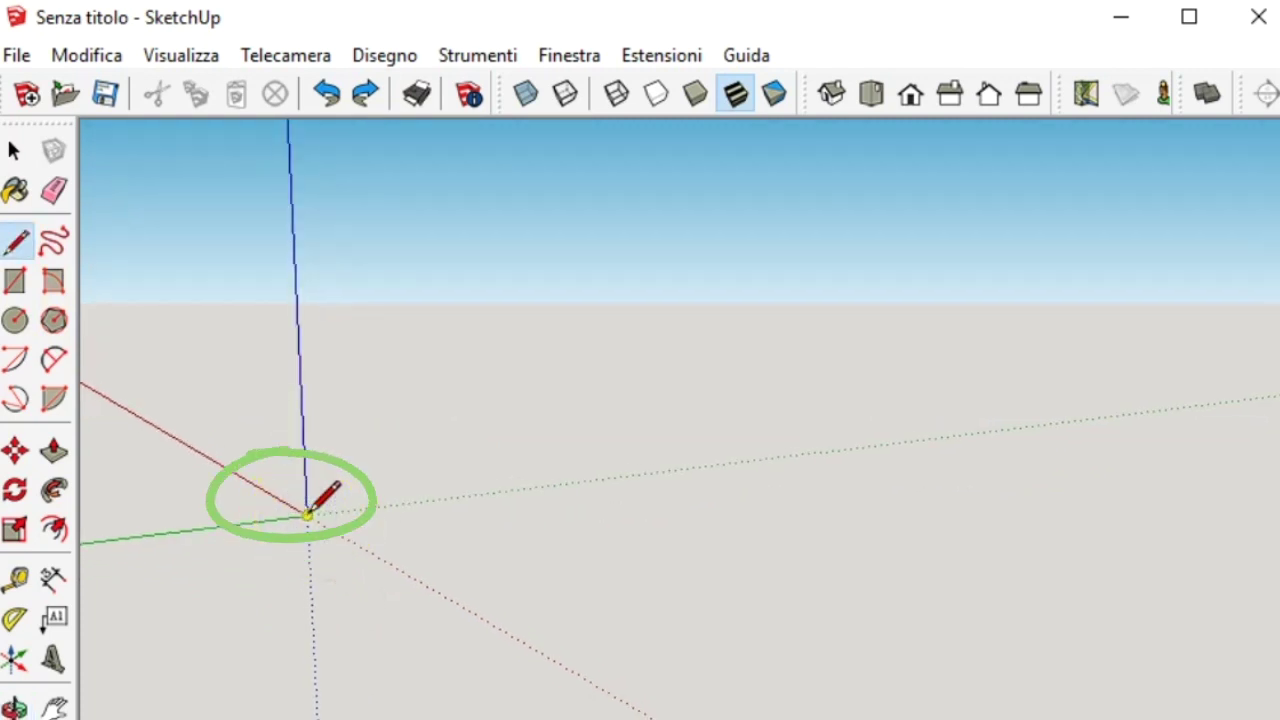
{"action": "middle_click_drag", "start_coordinate": [330, 512], "coordinate": [305, 505]}
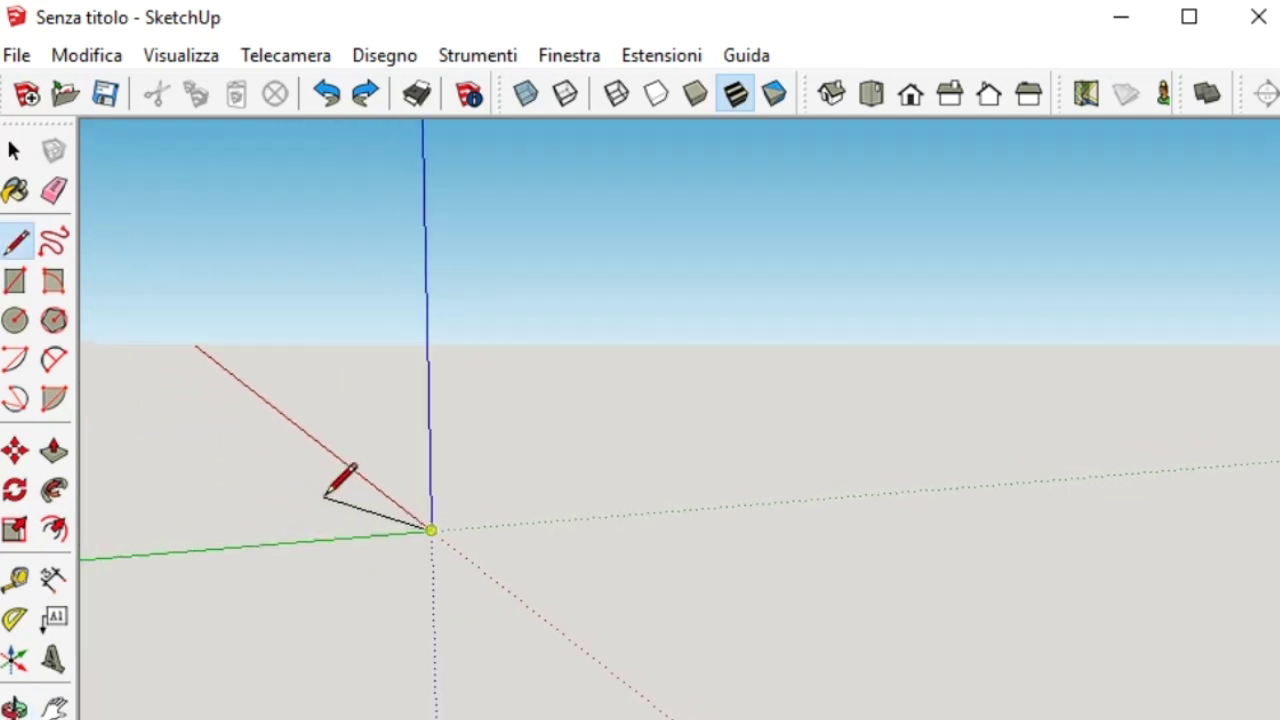
{"action": "left_click", "coordinate": [309, 505]}
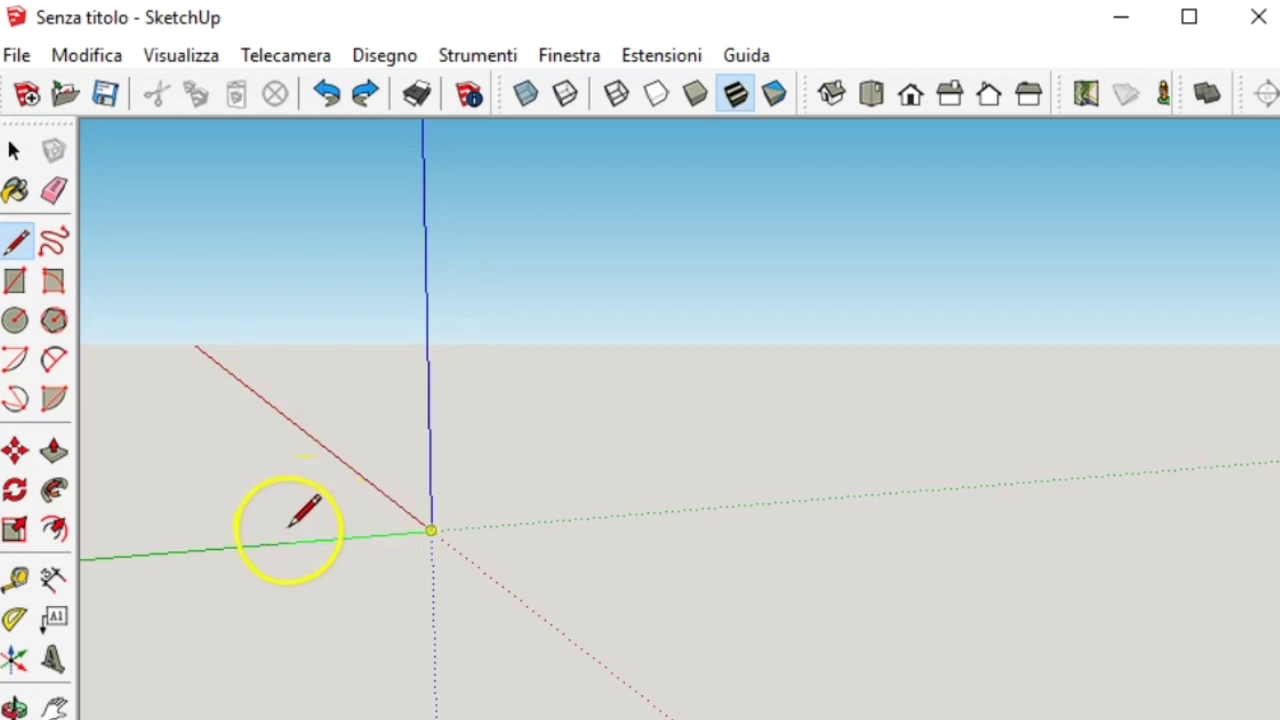
{"action": "middle_click_drag", "start_coordinate": [309, 503], "coordinate": [702, 527]}
{"action": "mouse_move", "coordinate": [682, 535]}
{"action": "left_mouse_down"}
{"action": "mouse_move", "coordinate": [880, 500]}
{"action": "mouse_move", "coordinate": [918, 510]}
{"action": "left_mouse_up"}
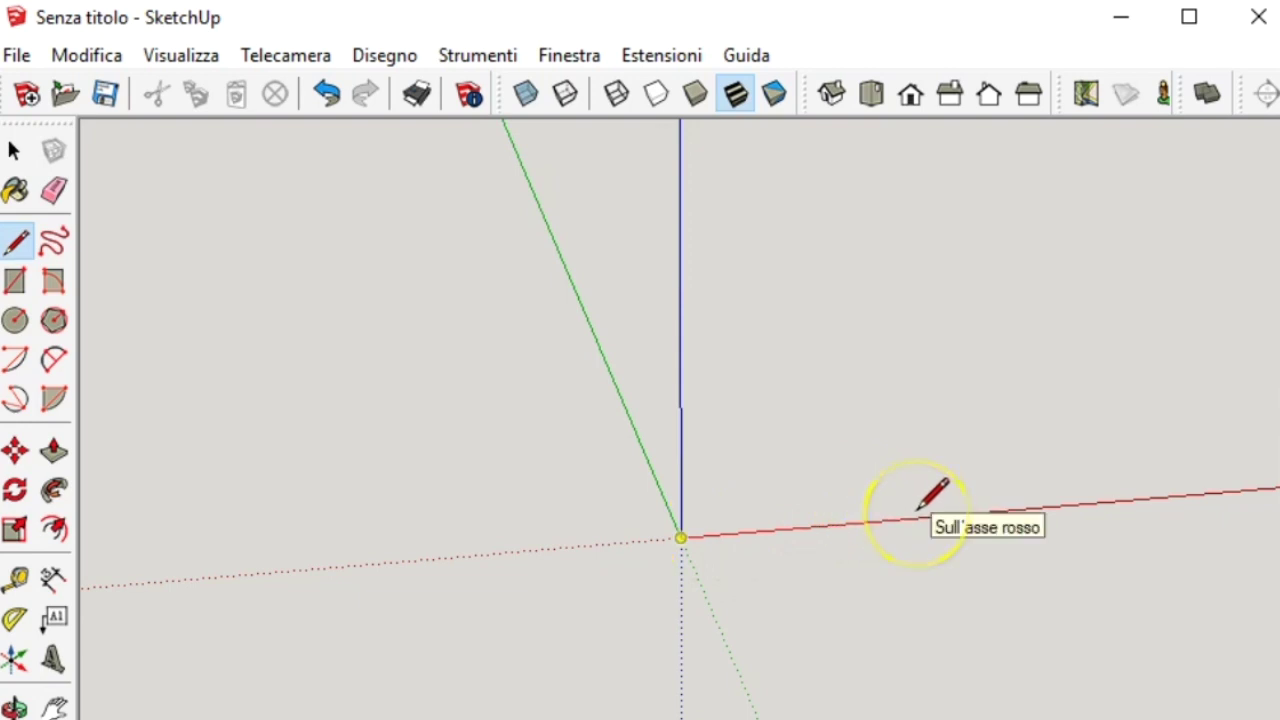
Draw edges from the origin along the red axis, then the green axis, then up the blue axis
{"action": "left_click_drag", "start_coordinate": [918, 509], "coordinate": [954, 513]}
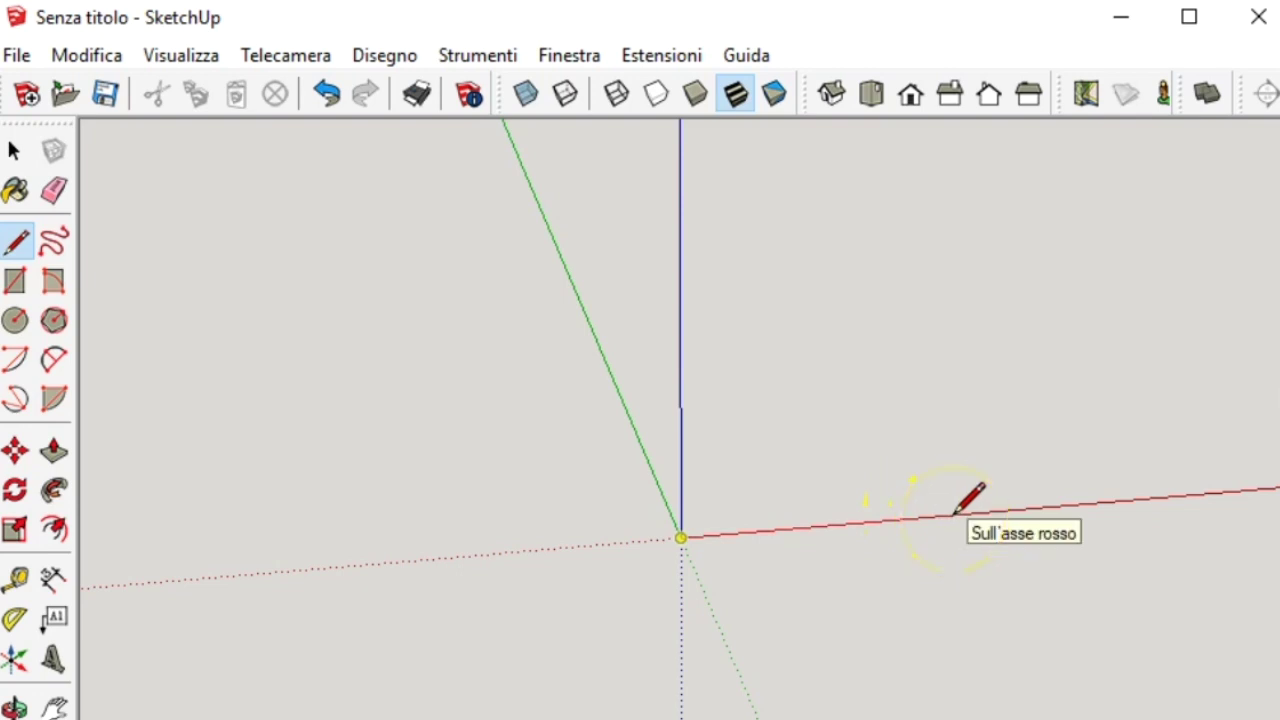
{"action": "left_click_drag", "start_coordinate": [955, 513], "coordinate": [950, 515]}
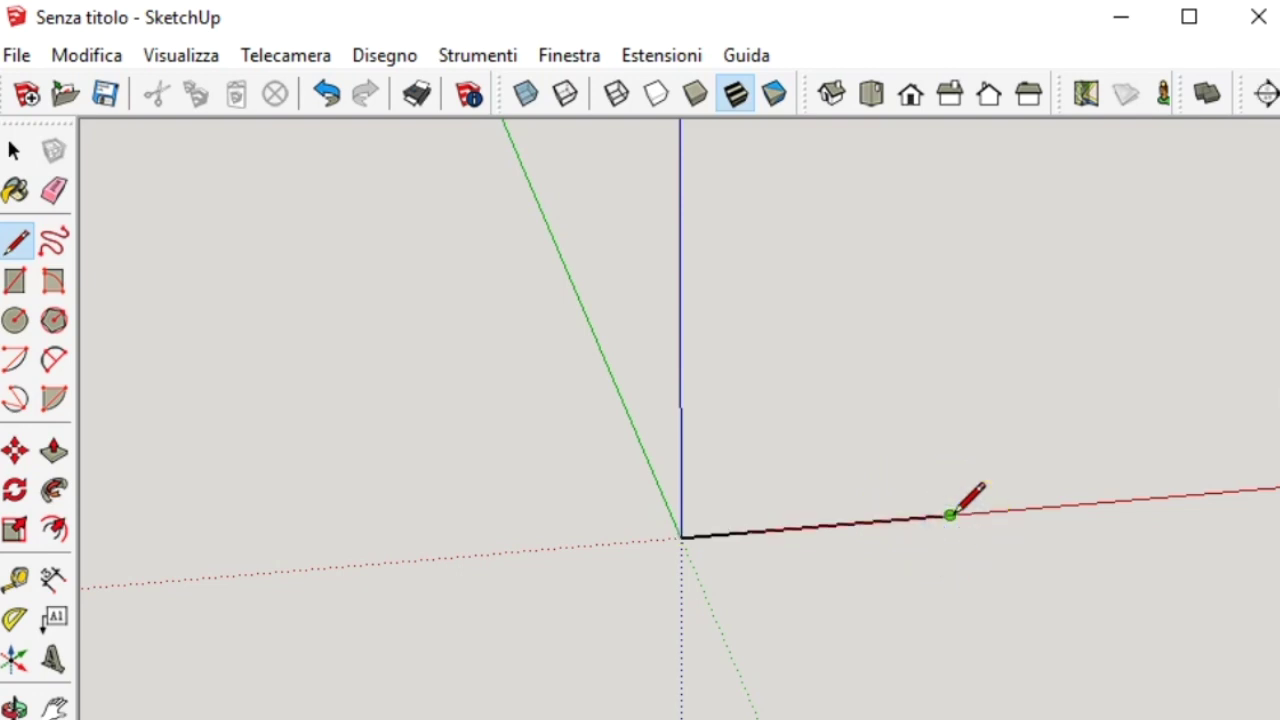
{"action": "middle_click_drag", "start_coordinate": [950, 515], "coordinate": [971, 623], "text": "shift"}
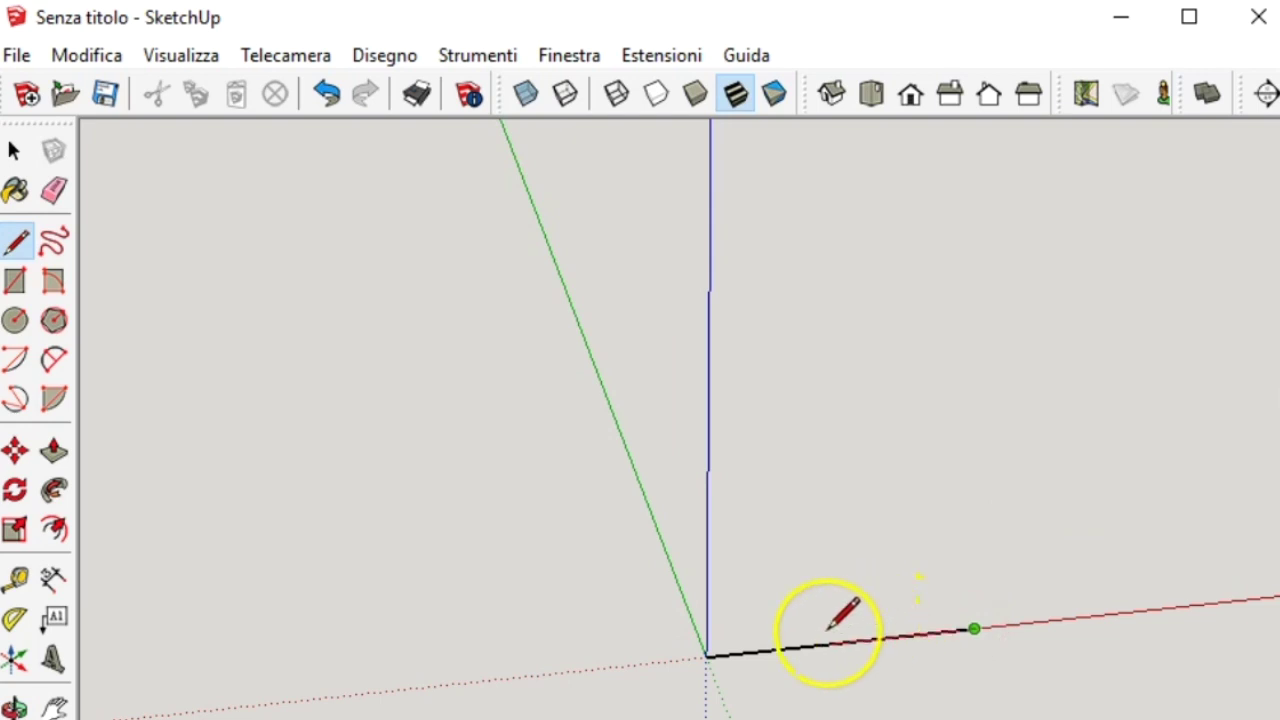
{"action": "left_click_drag", "start_coordinate": [707, 657], "coordinate": [622, 416]}
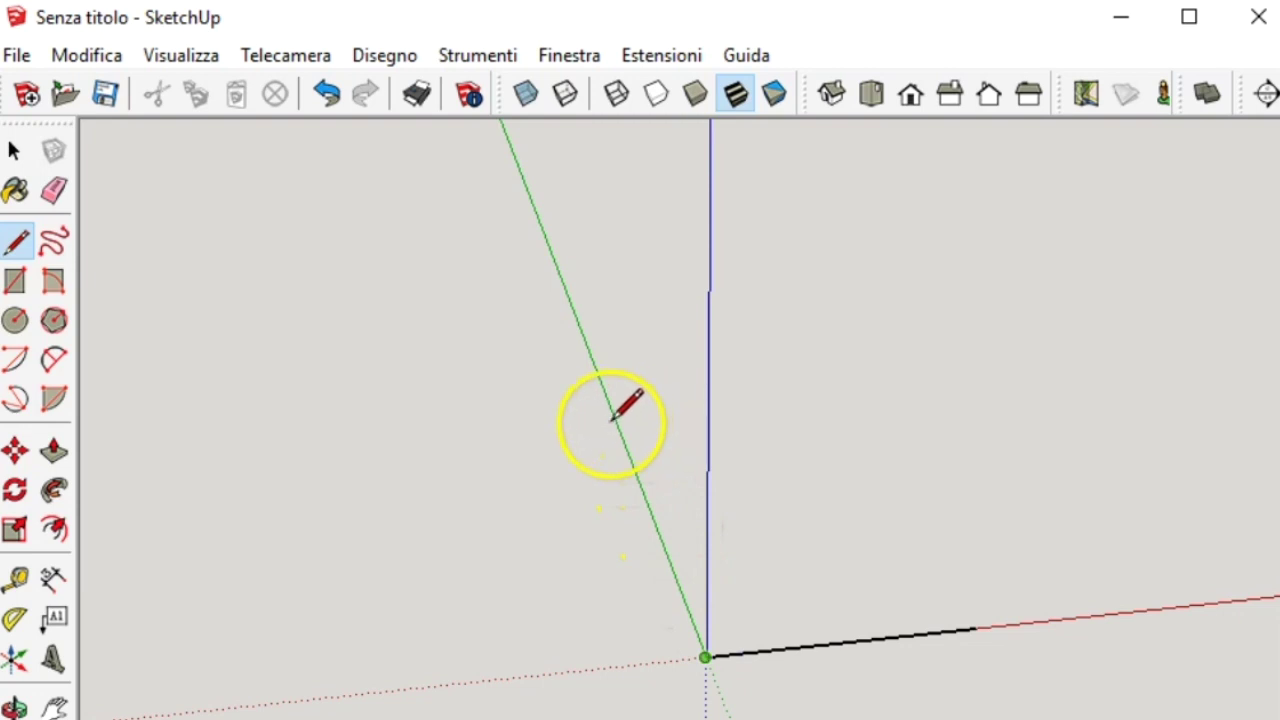
{"action": "left_click_drag", "start_coordinate": [622, 416], "coordinate": [624, 440]}
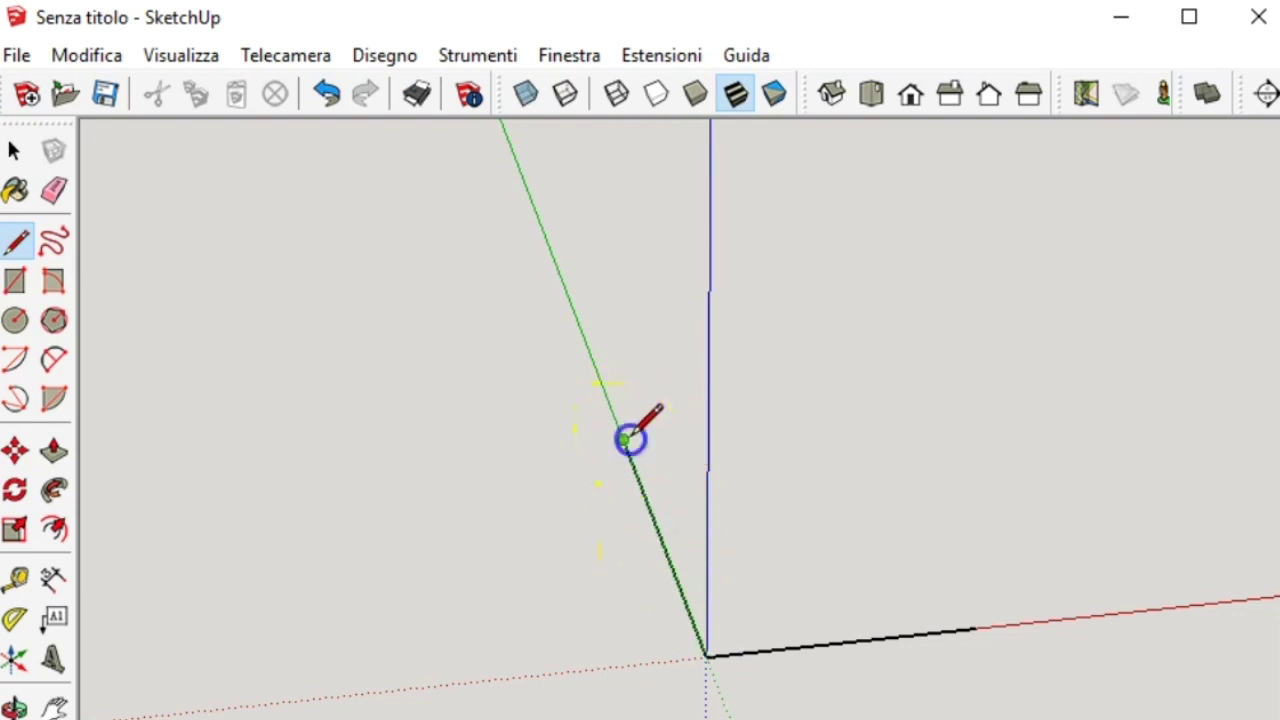
{"action": "left_click_drag", "start_coordinate": [697, 540], "coordinate": [706, 651]}
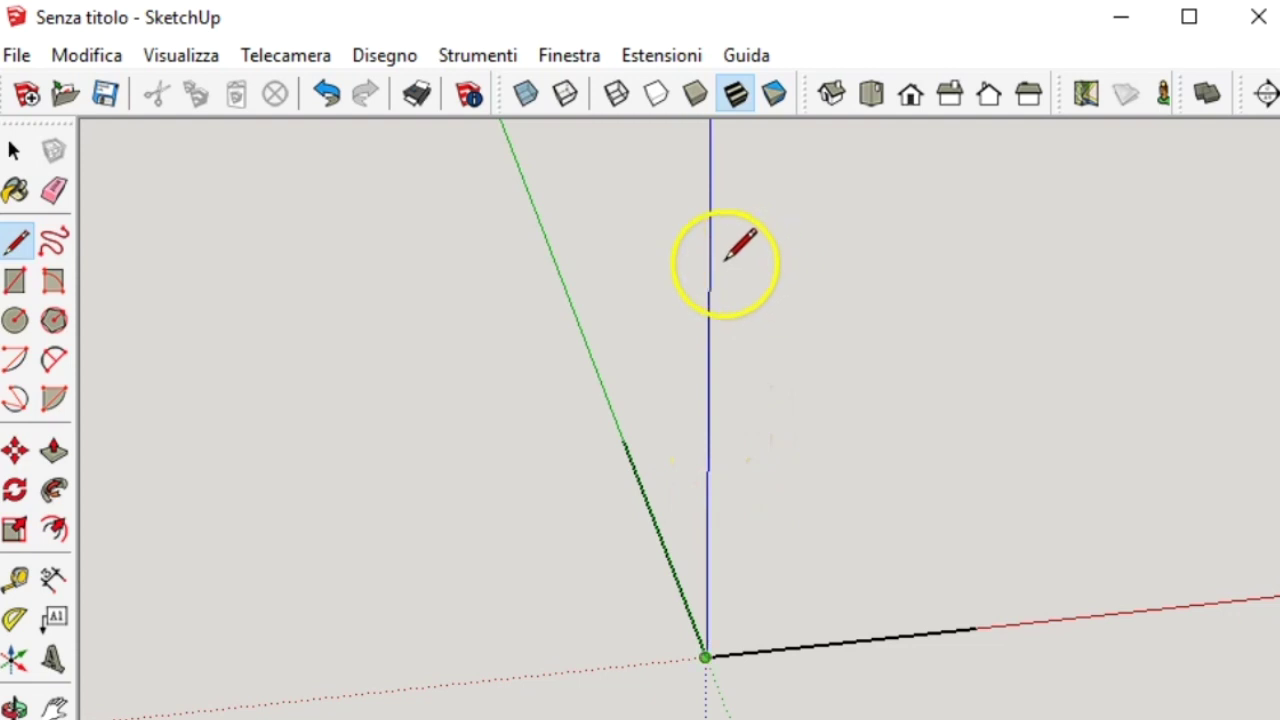
{"action": "left_click", "coordinate": [730, 360]}
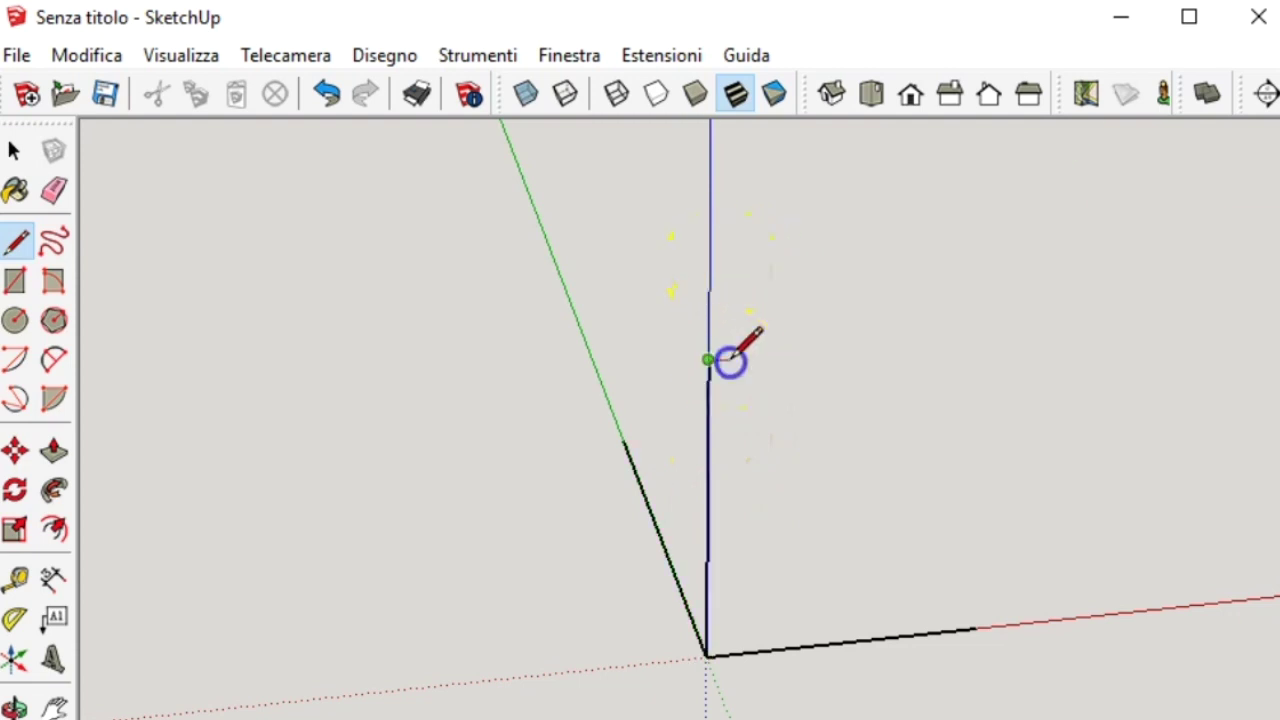
Draw a free-standing ground edge parallel to the red axis, away from the origin
{"action": "left_click", "coordinate": [18, 241]}
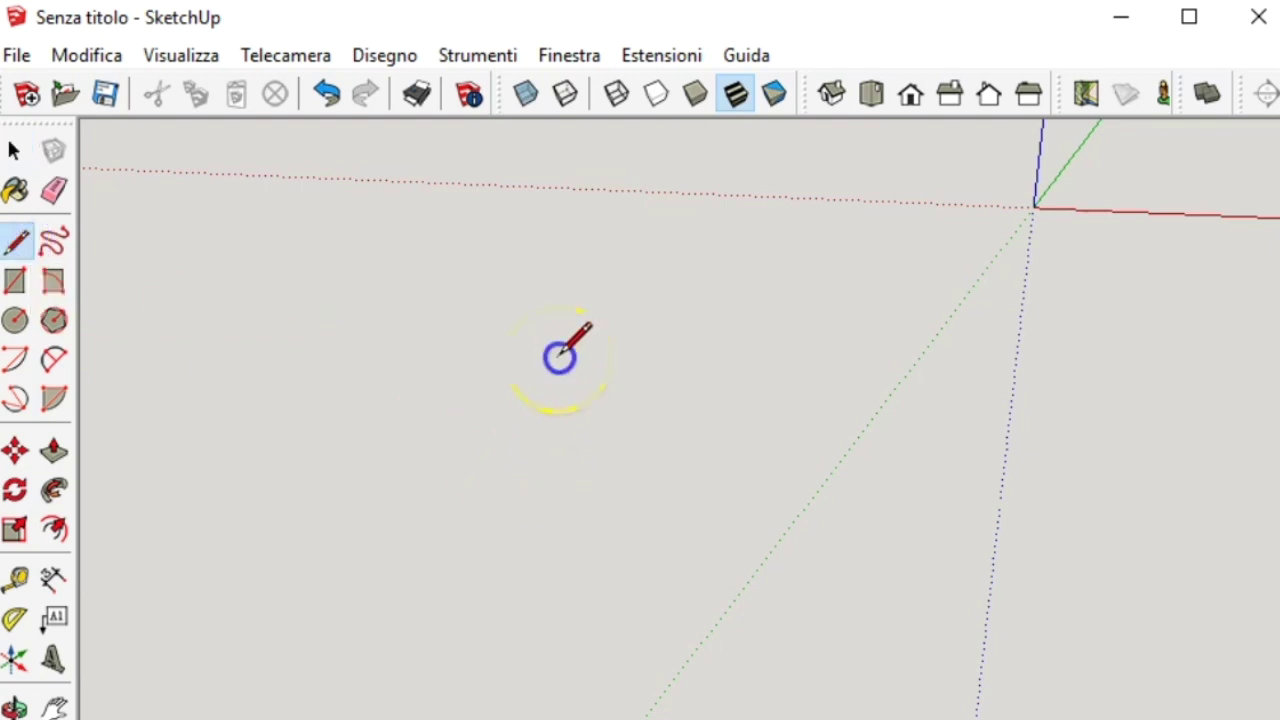
{"action": "left_click_drag", "start_coordinate": [559, 357], "coordinate": [613, 366]}
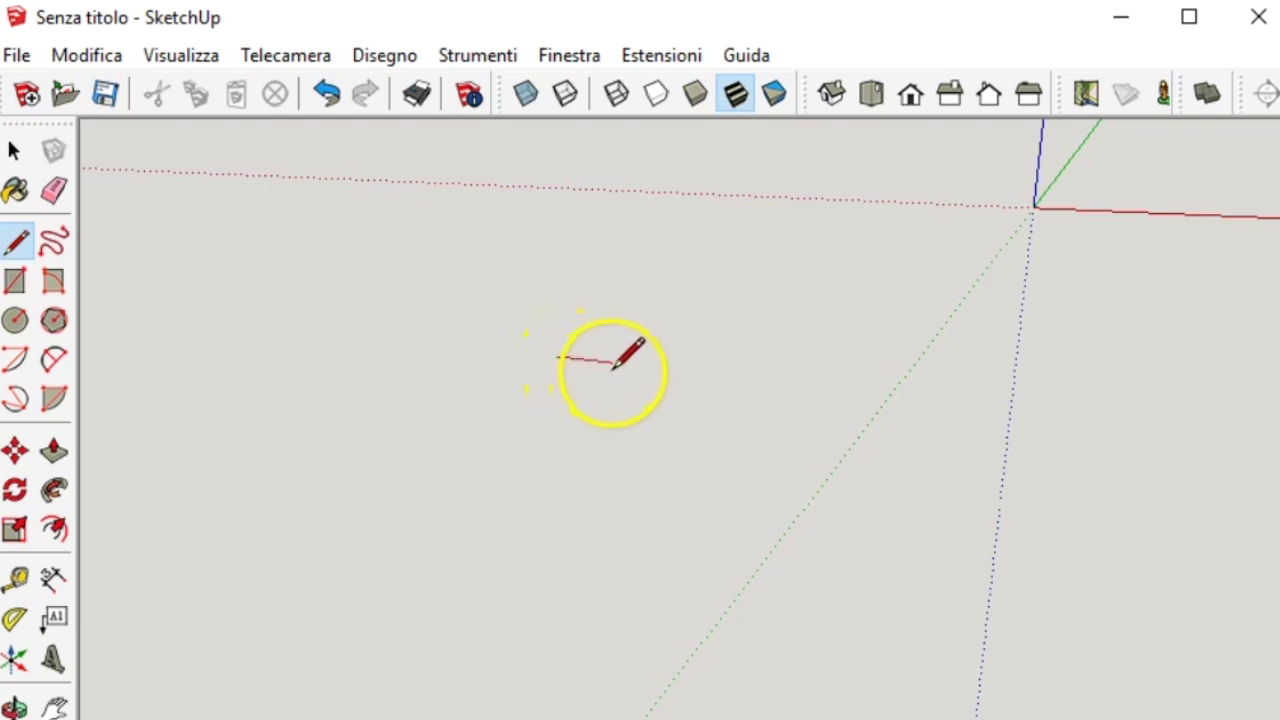
{"action": "left_click_drag", "start_coordinate": [553, 361], "coordinate": [588, 357]}
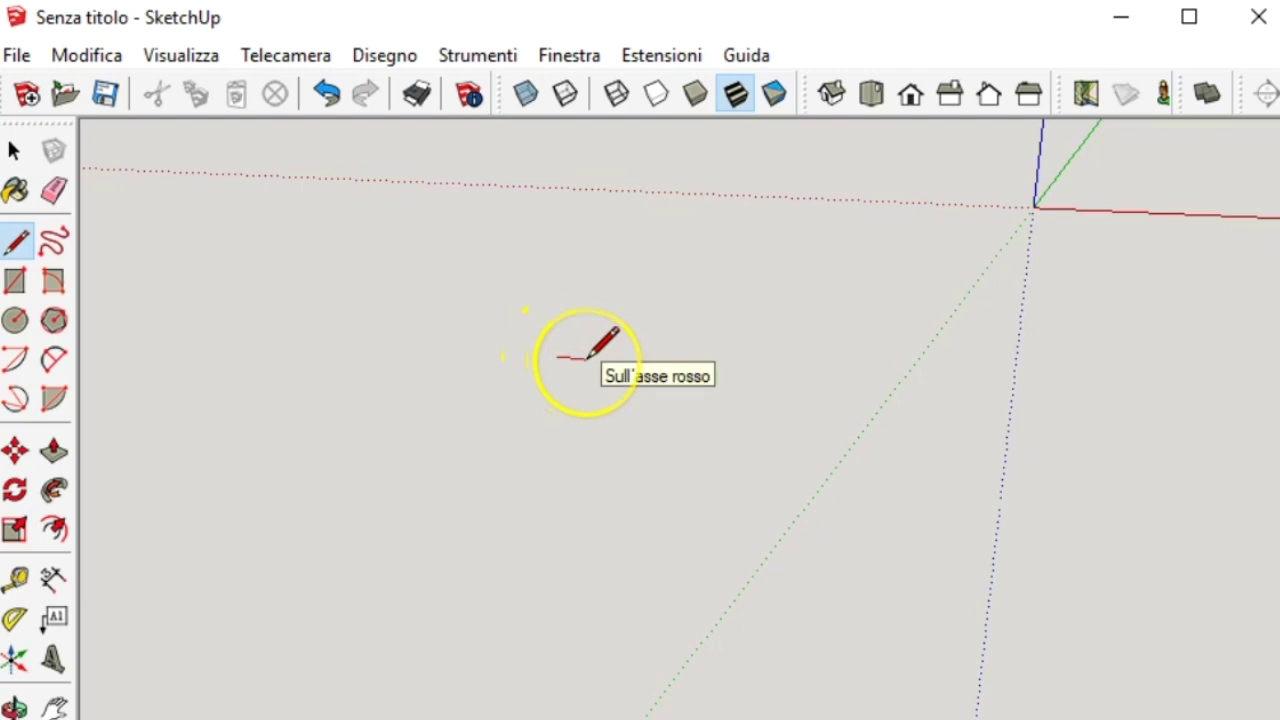
{"action": "left_click_drag", "start_coordinate": [587, 357], "coordinate": [588, 358]}
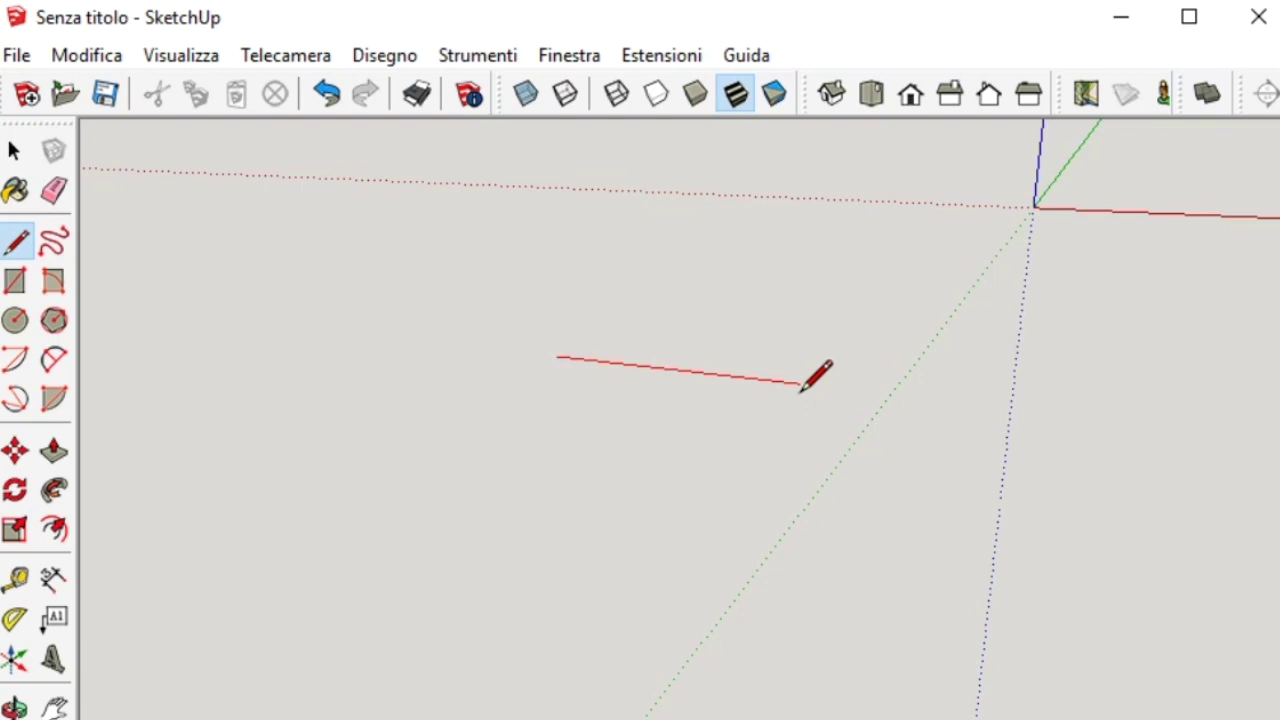
{"action": "left_click", "coordinate": [801, 387]}
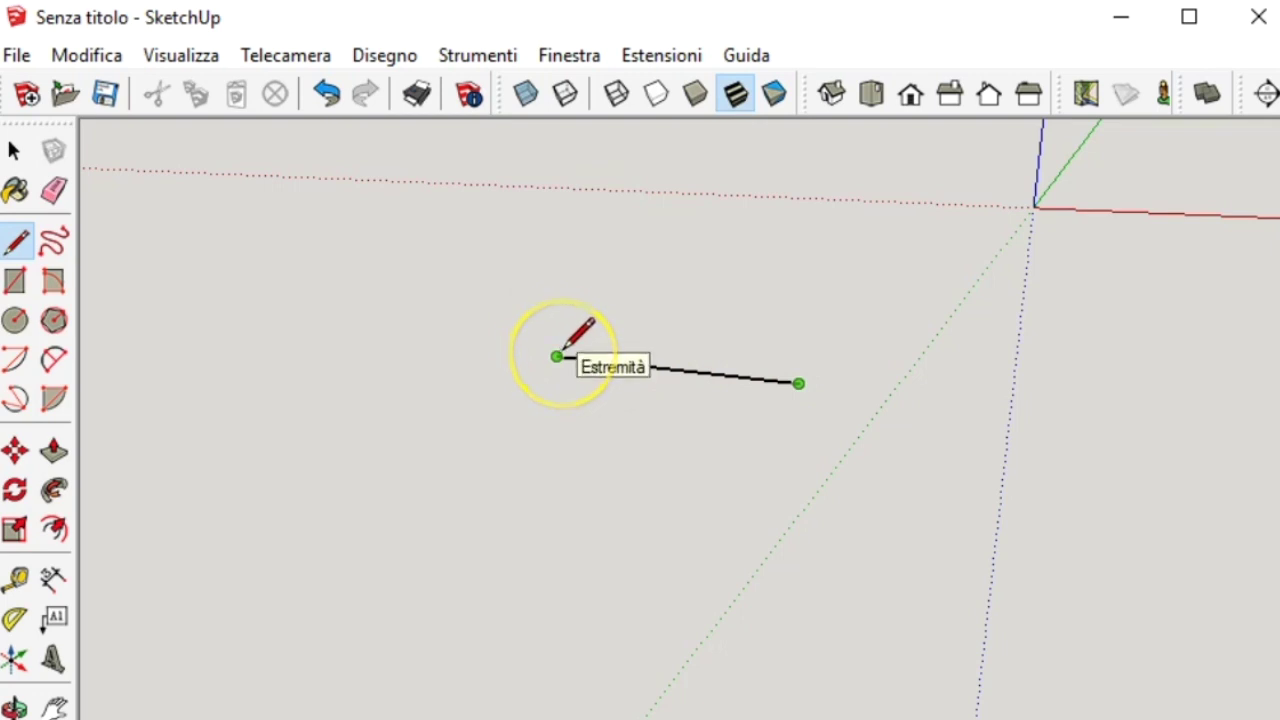
{"action": "left_click", "coordinate": [558, 356]}
{"action": "left_click", "coordinate": [497, 403]}
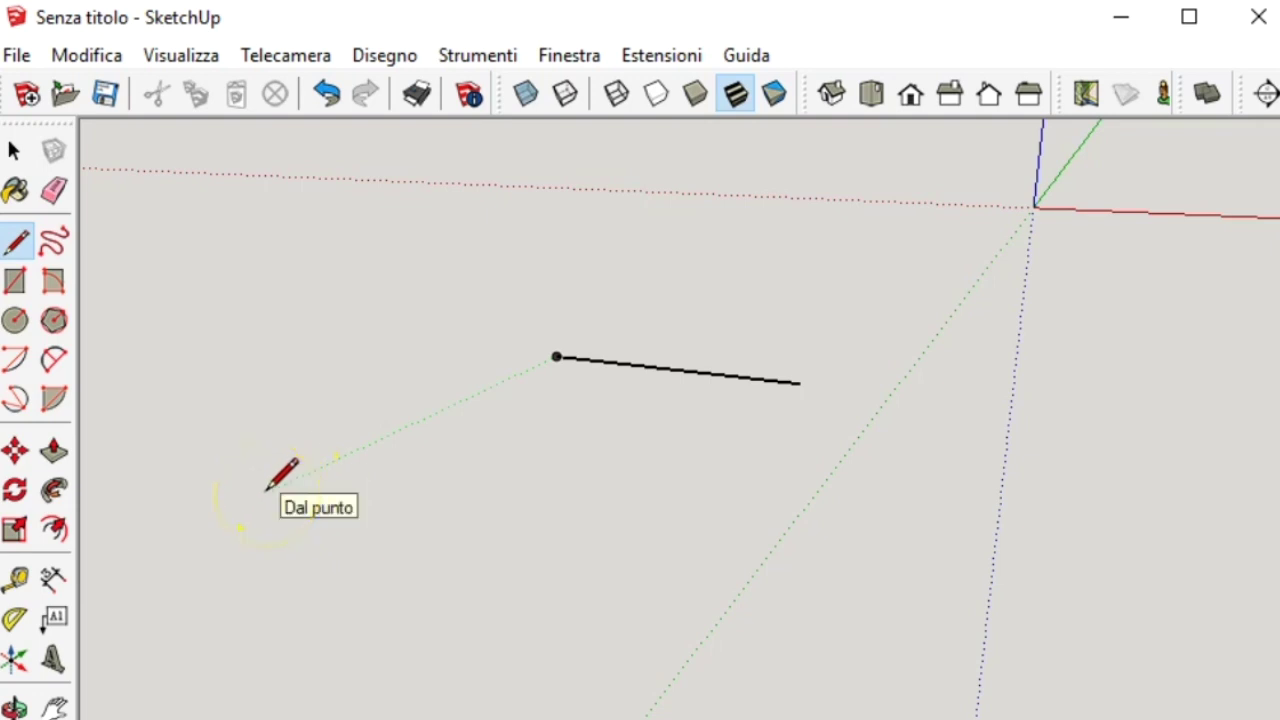
Add a green-axis edge and a vertical blue-axis edge at the red edge's left end
{"action": "left_click", "coordinate": [266, 490]}
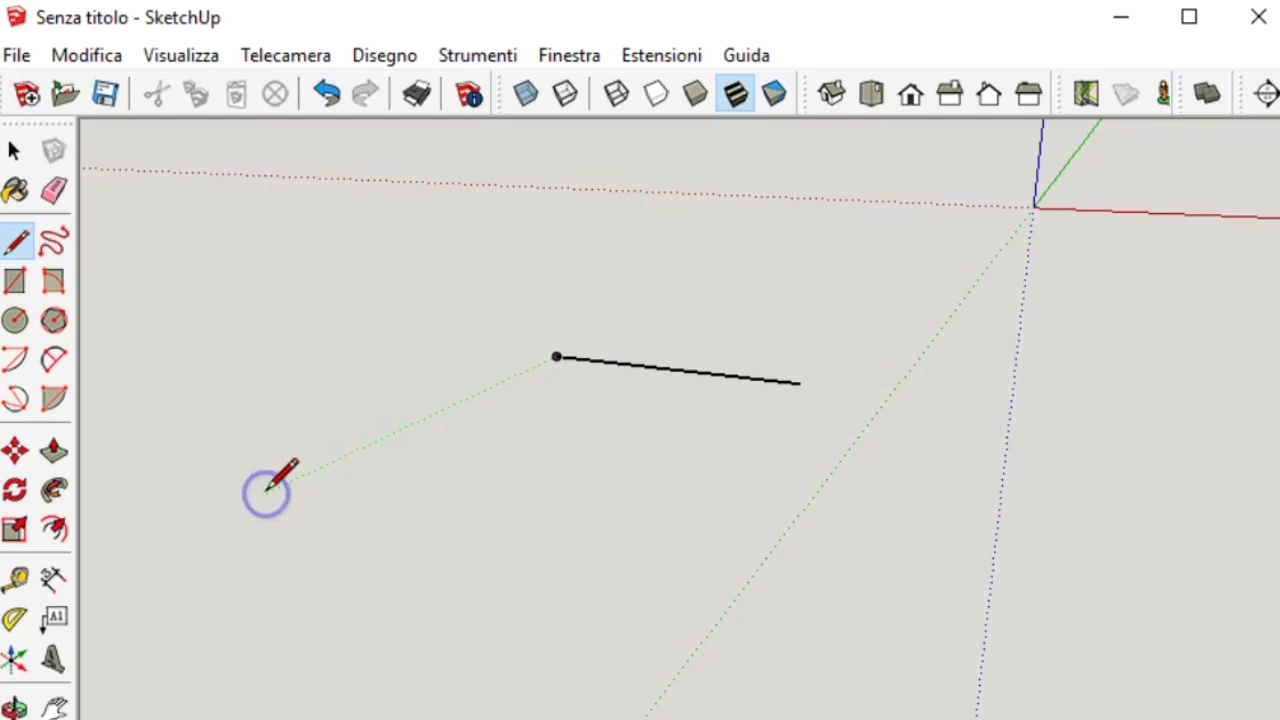
{"action": "left_click", "coordinate": [557, 357]}
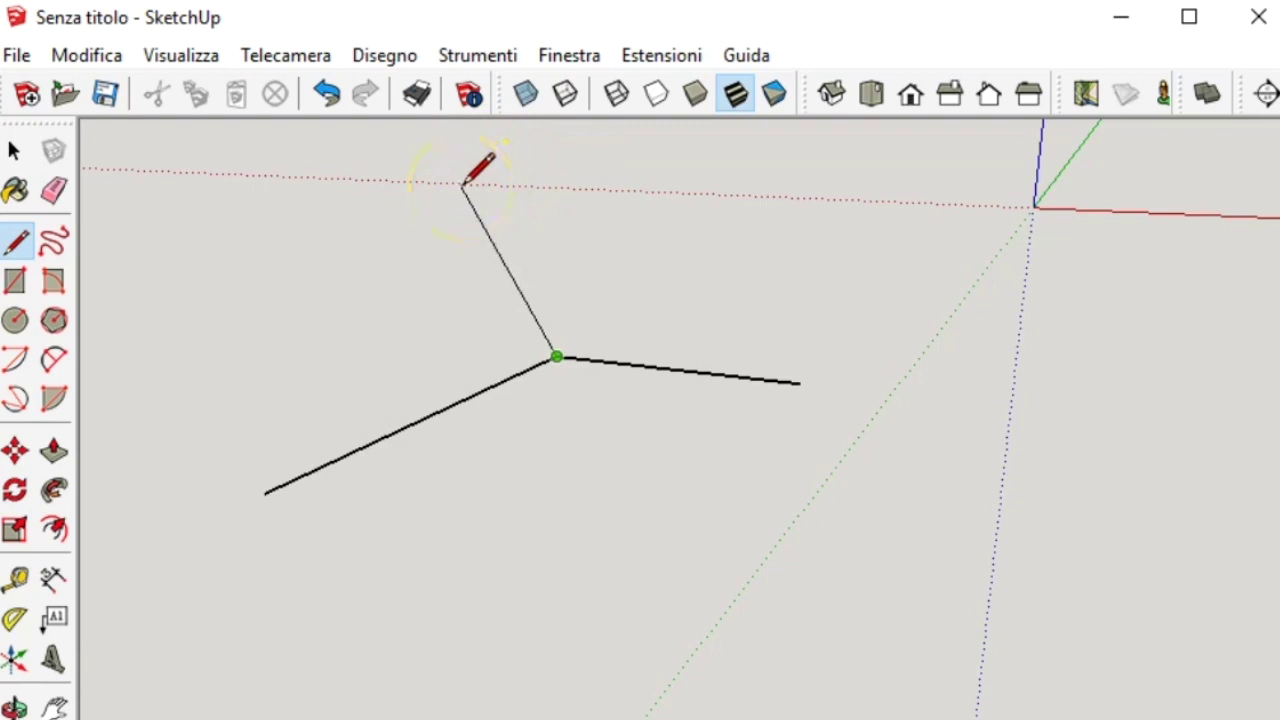
{"action": "left_click", "coordinate": [548, 160]}
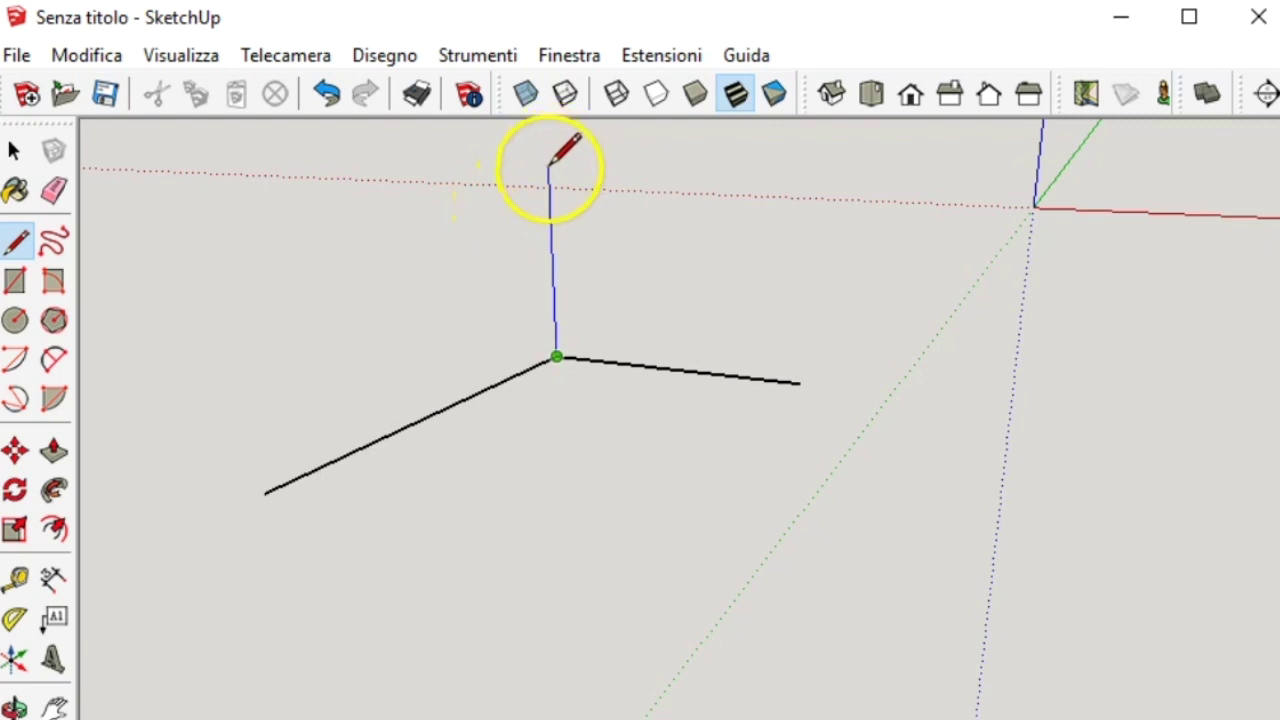
{"action": "left_click", "coordinate": [565, 196]}
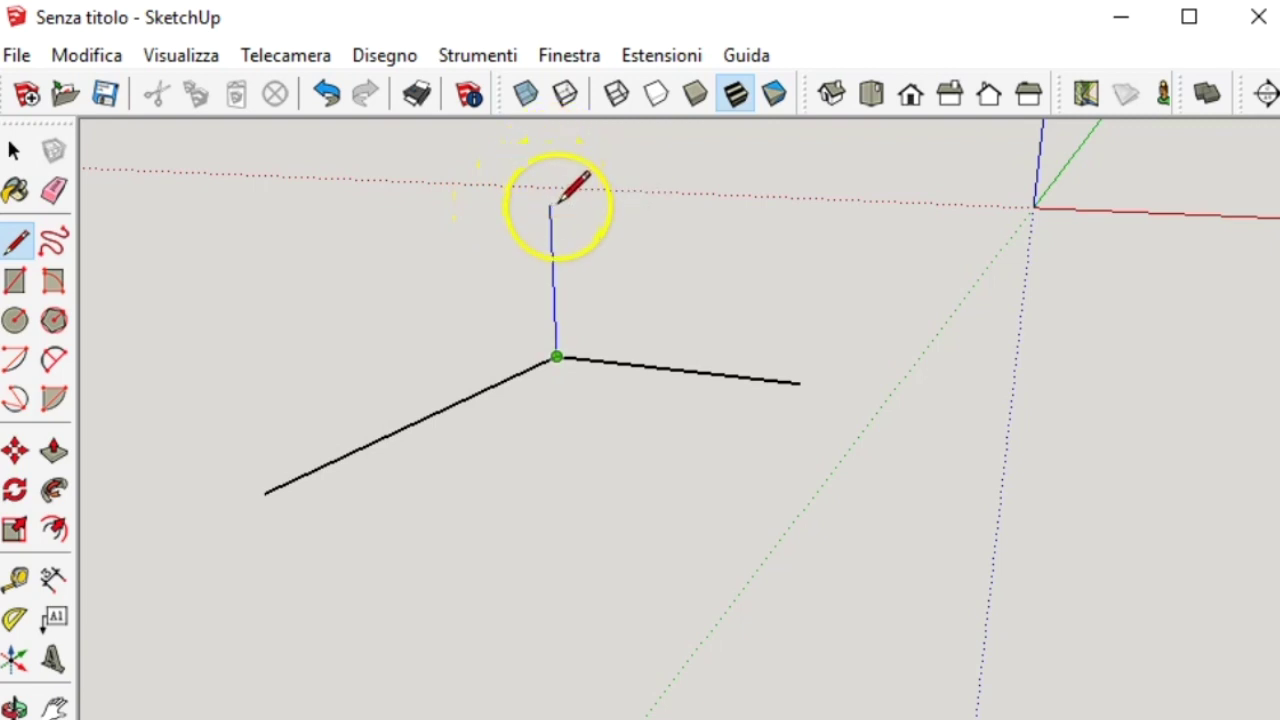
{"action": "middle_click_drag", "start_coordinate": [565, 196], "coordinate": [290, 322]}
Box-select the three joined edges of the new corner
{"action": "middle_click_drag", "start_coordinate": [751, 511], "coordinate": [591, 486]}
{"action": "key", "text": "space"}
{"action": "left_click_drag", "start_coordinate": [414, 302], "coordinate": [958, 690]}
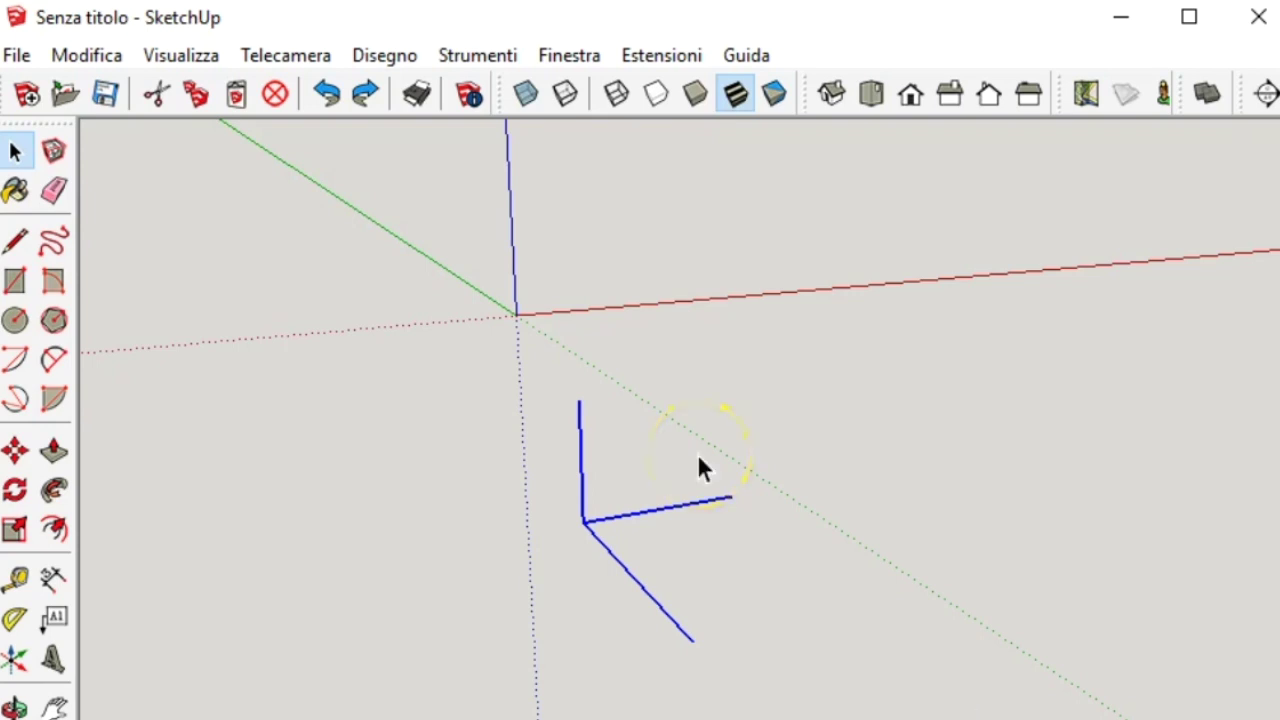
Copy the corner piece and snap it onto a base line's endpoint
{"action": "left_click", "coordinate": [1034, 660]}
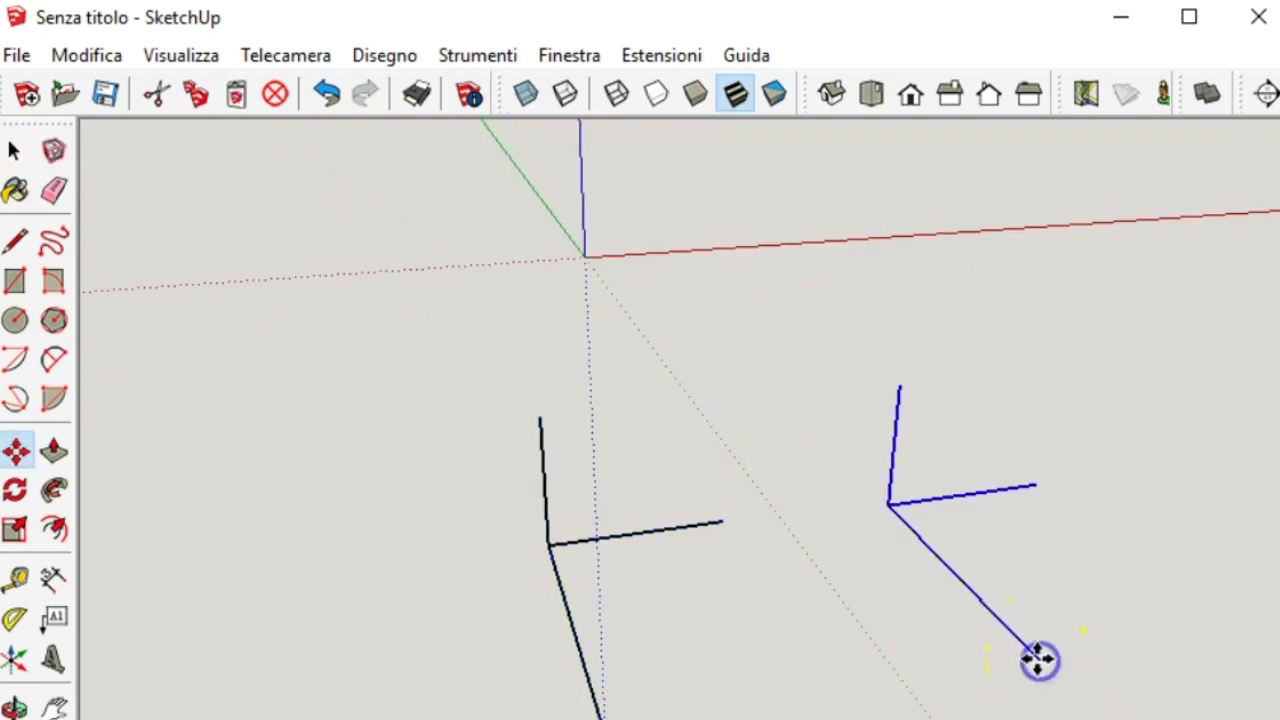
{"action": "right_click", "coordinate": [905, 503]}
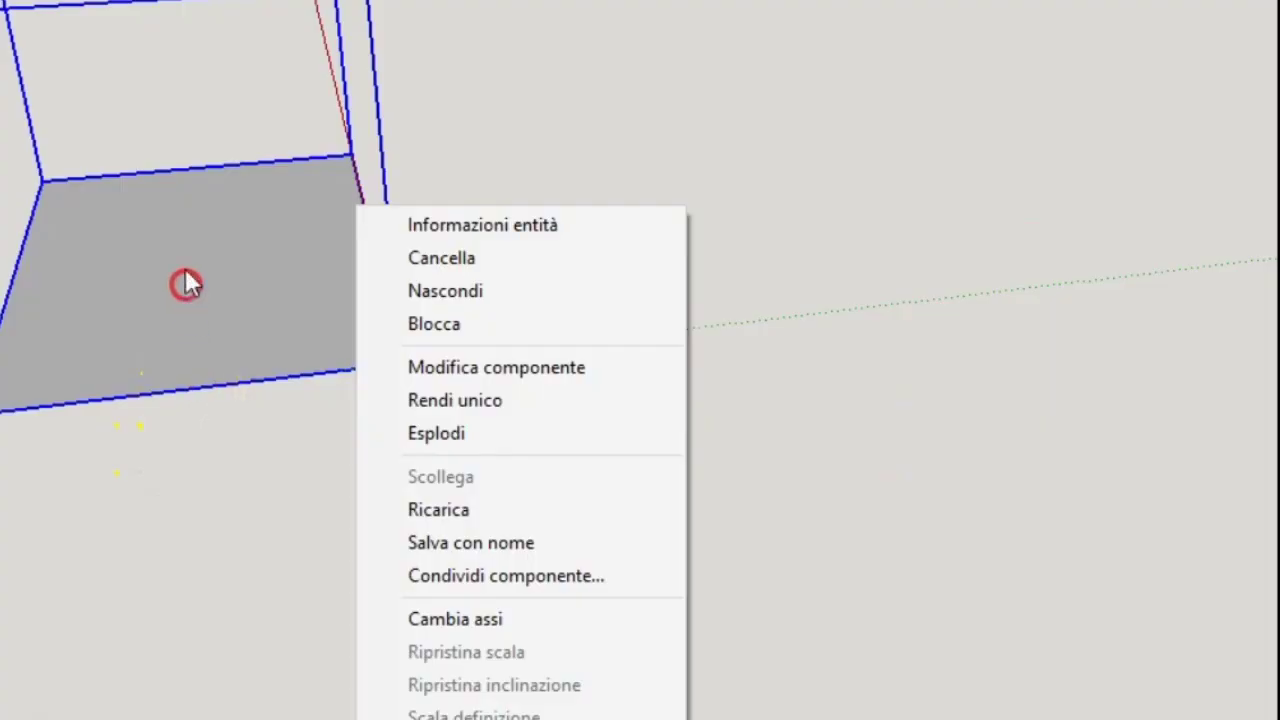
{"action": "left_click", "coordinate": [325, 140]}
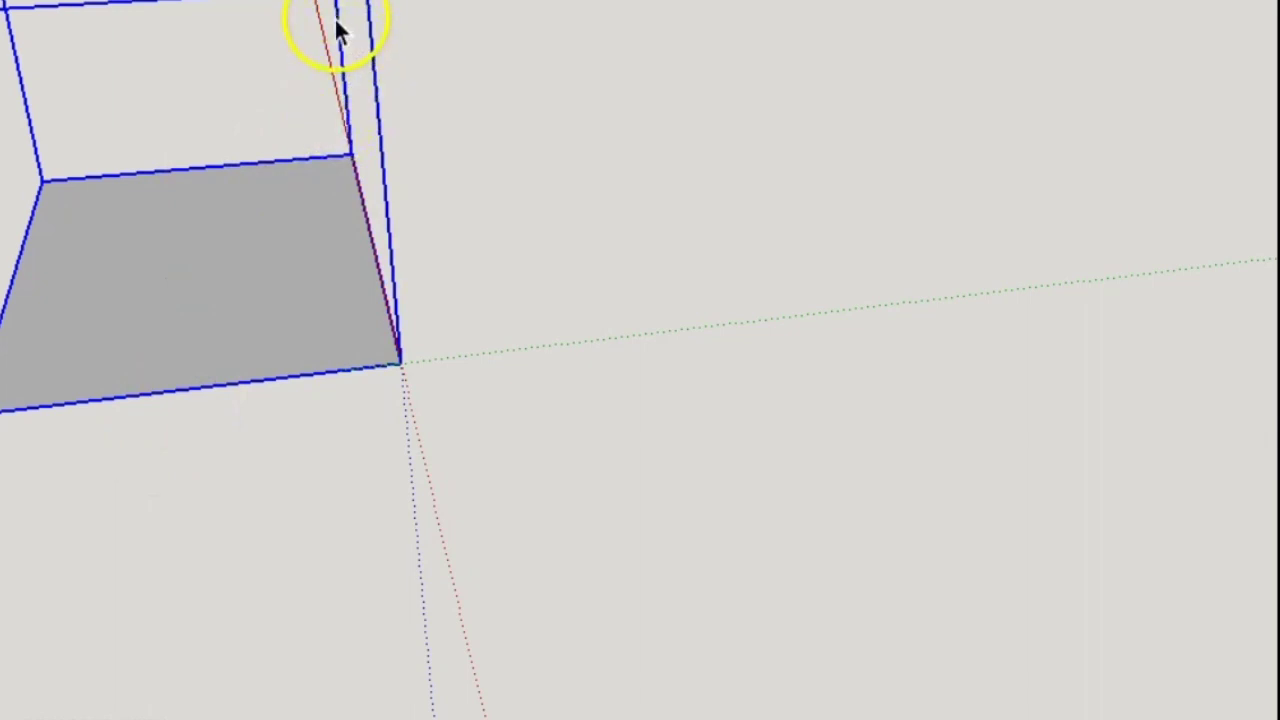
{"action": "right_click", "coordinate": [338, 30]}
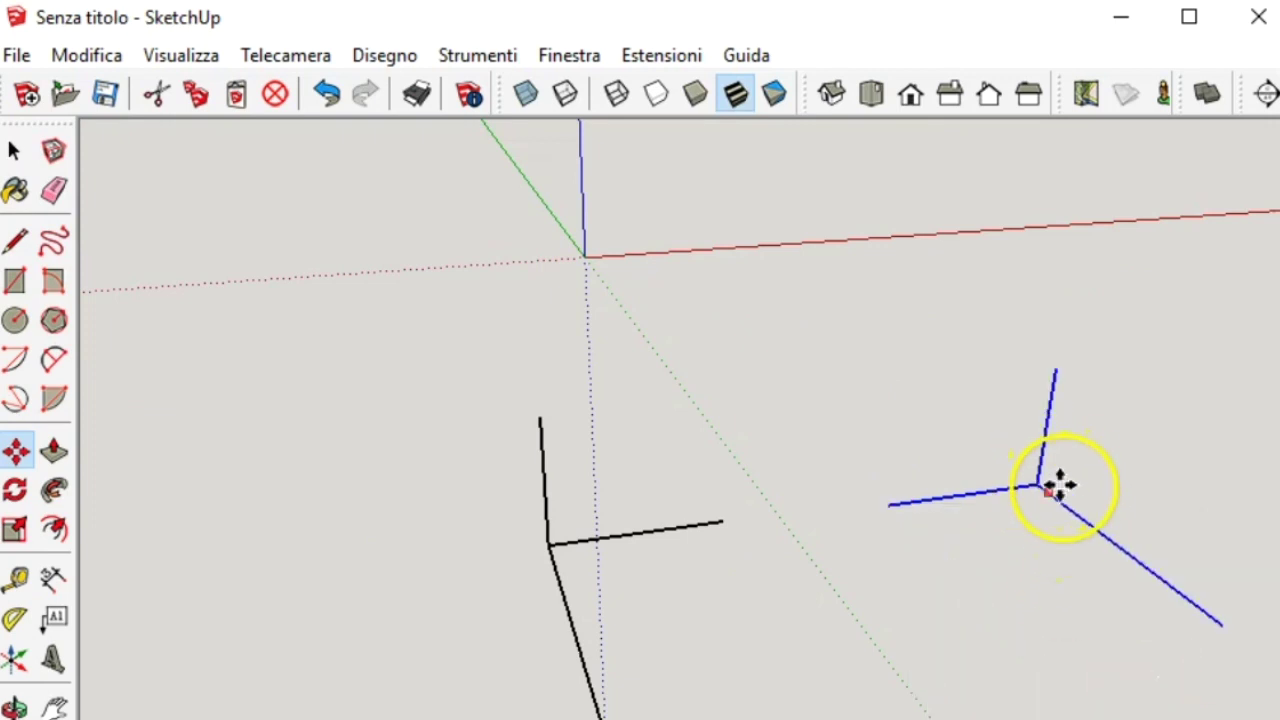
{"action": "left_click", "coordinate": [724, 523]}
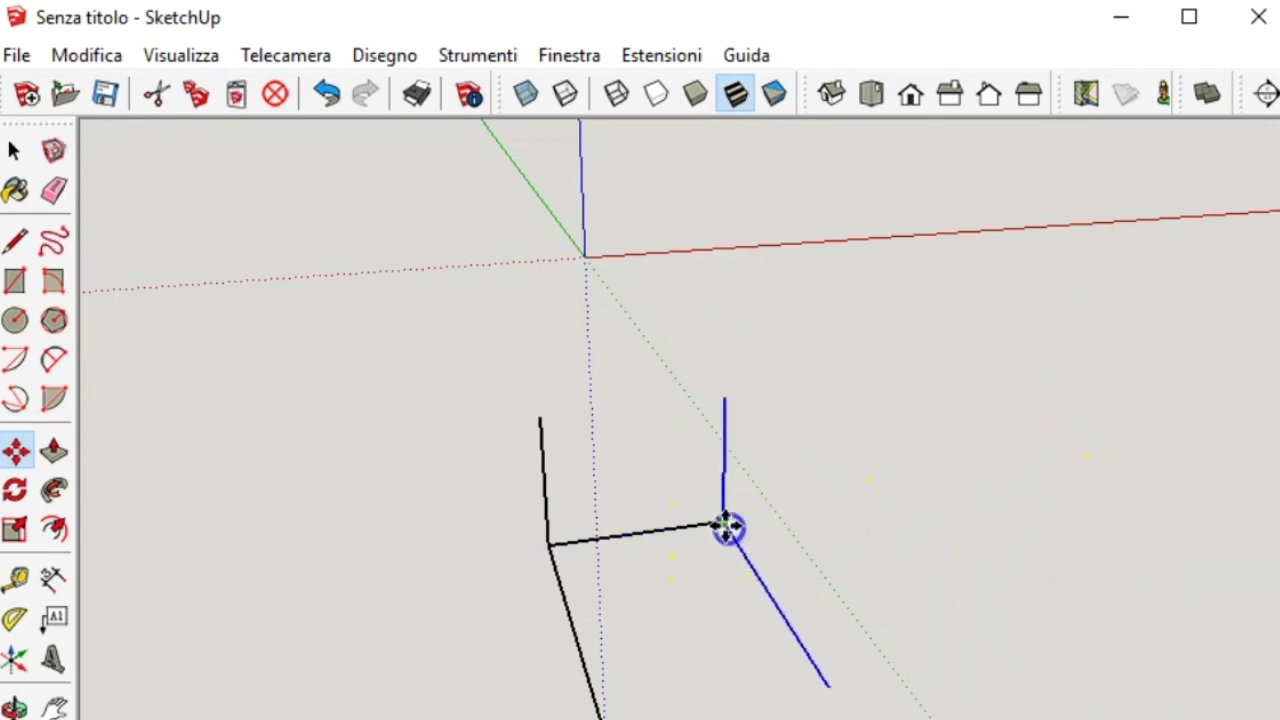
Copy another corner piece, flip it along the blue axis, and snap it to the front-left base corner
{"action": "left_click", "coordinate": [851, 523], "text": "ctrl"}
{"action": "left_click", "coordinate": [1014, 480]}
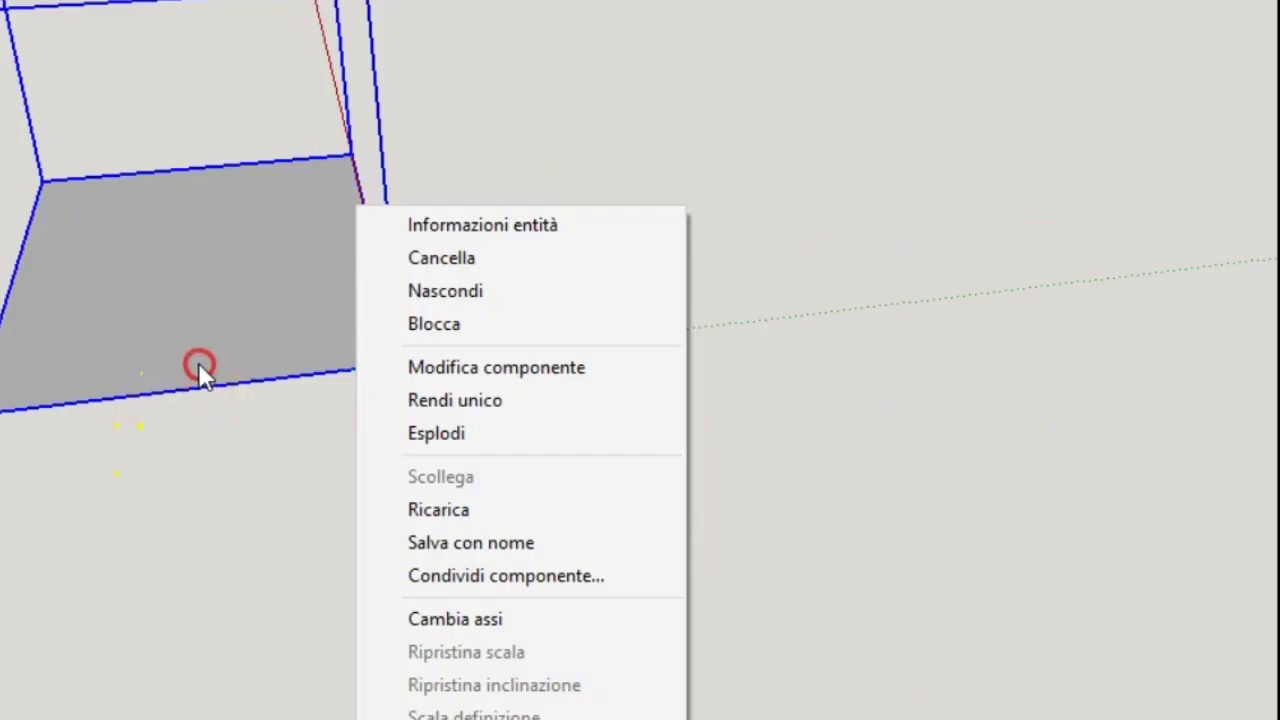
{"action": "left_click", "coordinate": [307, 162]}
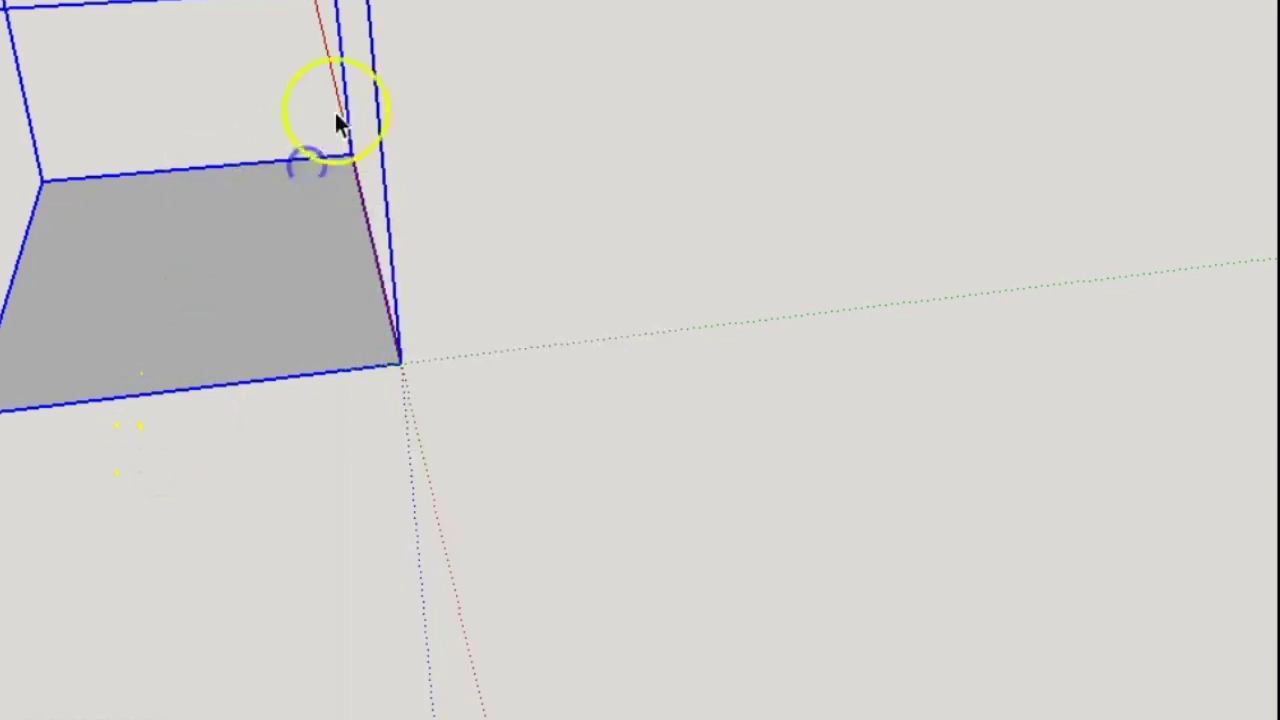
{"action": "right_click", "coordinate": [338, 30]}
{"action": "mouse_move", "coordinate": [459, 607]}
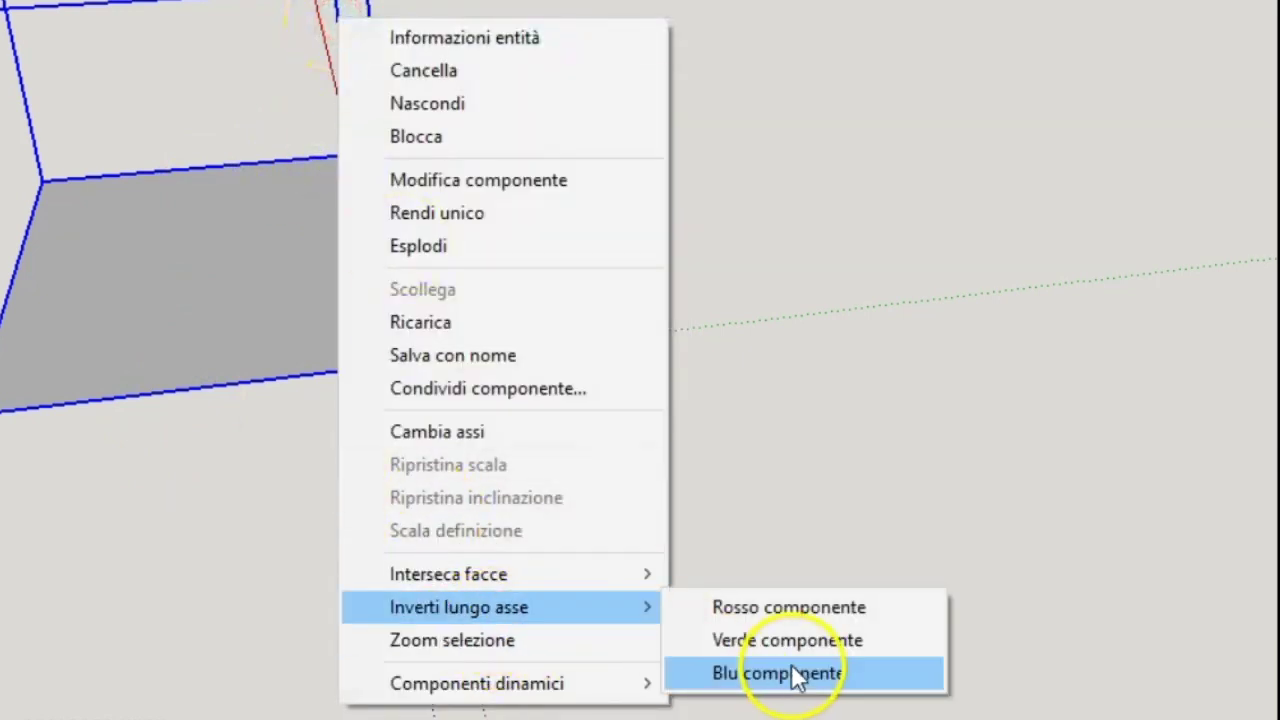
{"action": "left_click", "coordinate": [794, 672]}
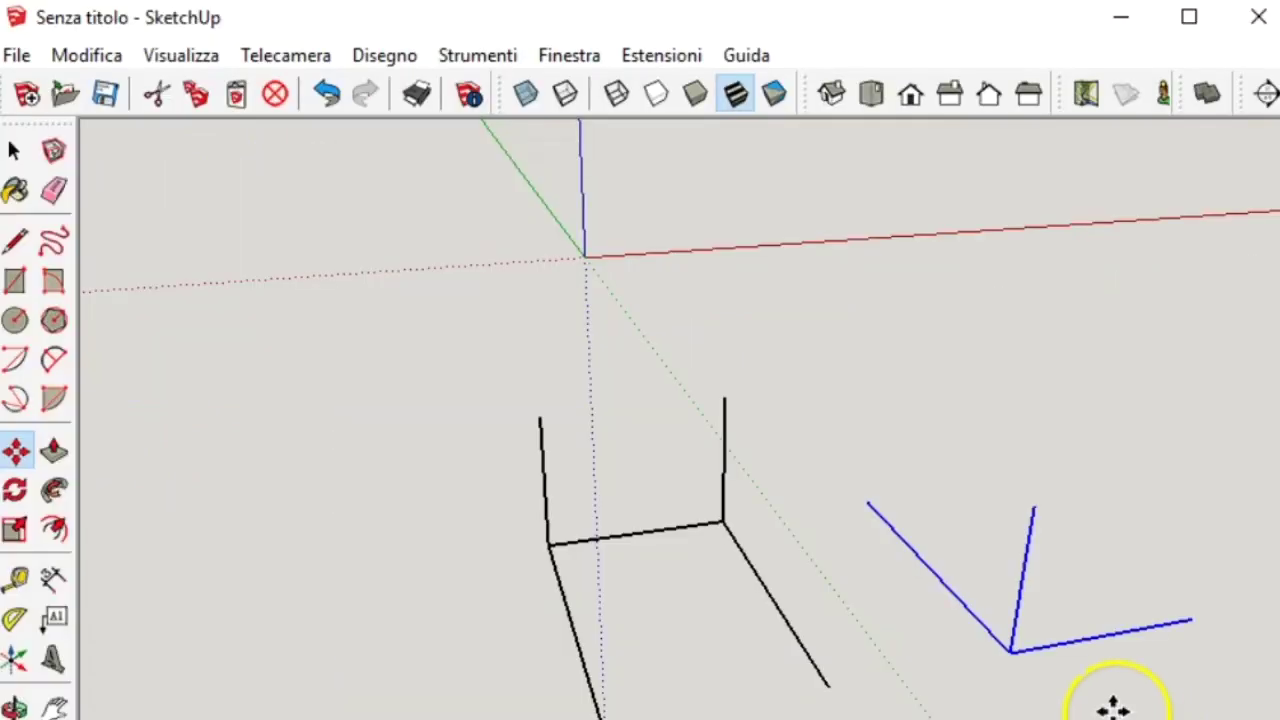
{"action": "left_click", "coordinate": [603, 713]}
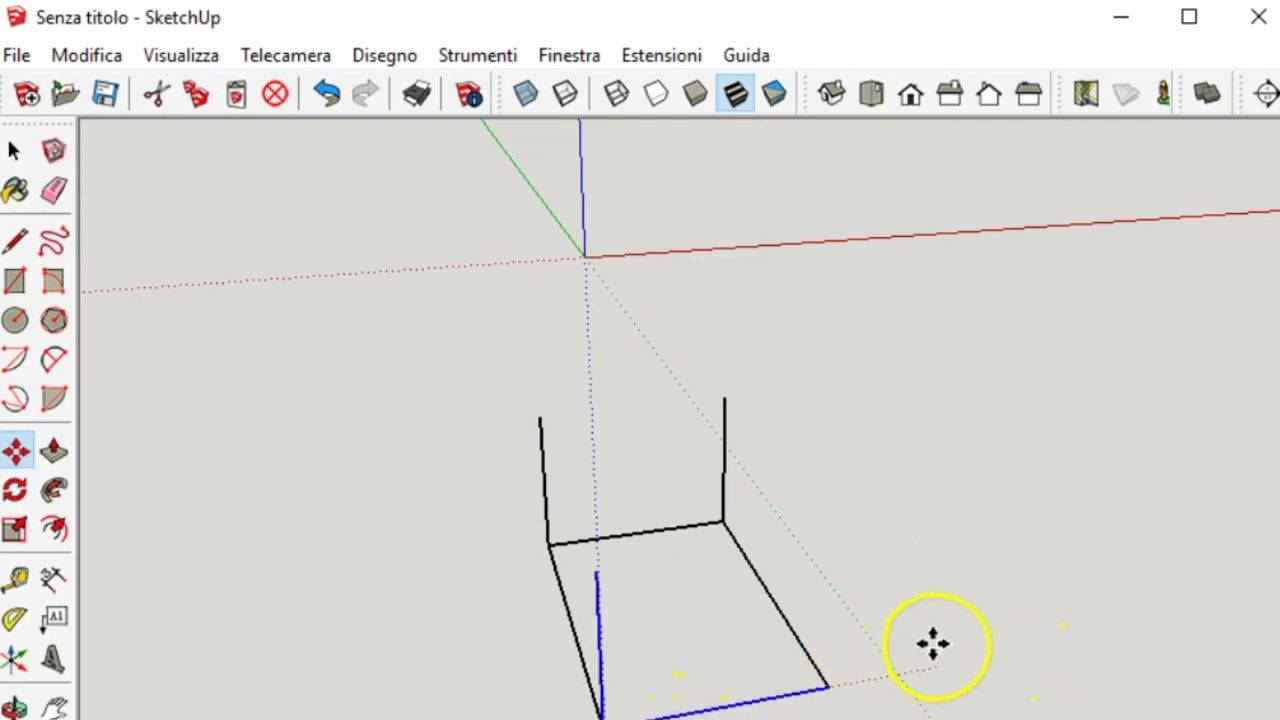
Paste one more corner copy beside the frame and flip it upside down along blue
{"action": "key", "text": "ctrl+v"}
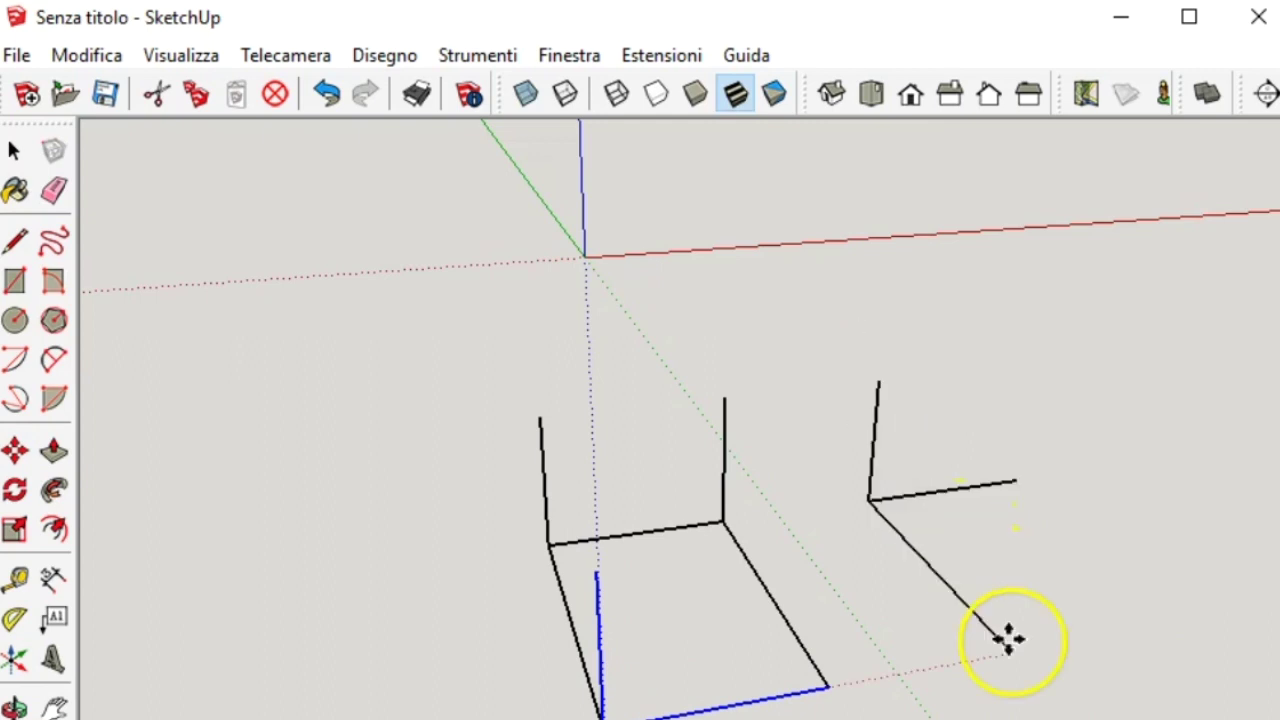
{"action": "left_click", "coordinate": [1025, 627]}
{"action": "left_click", "coordinate": [905, 500]}
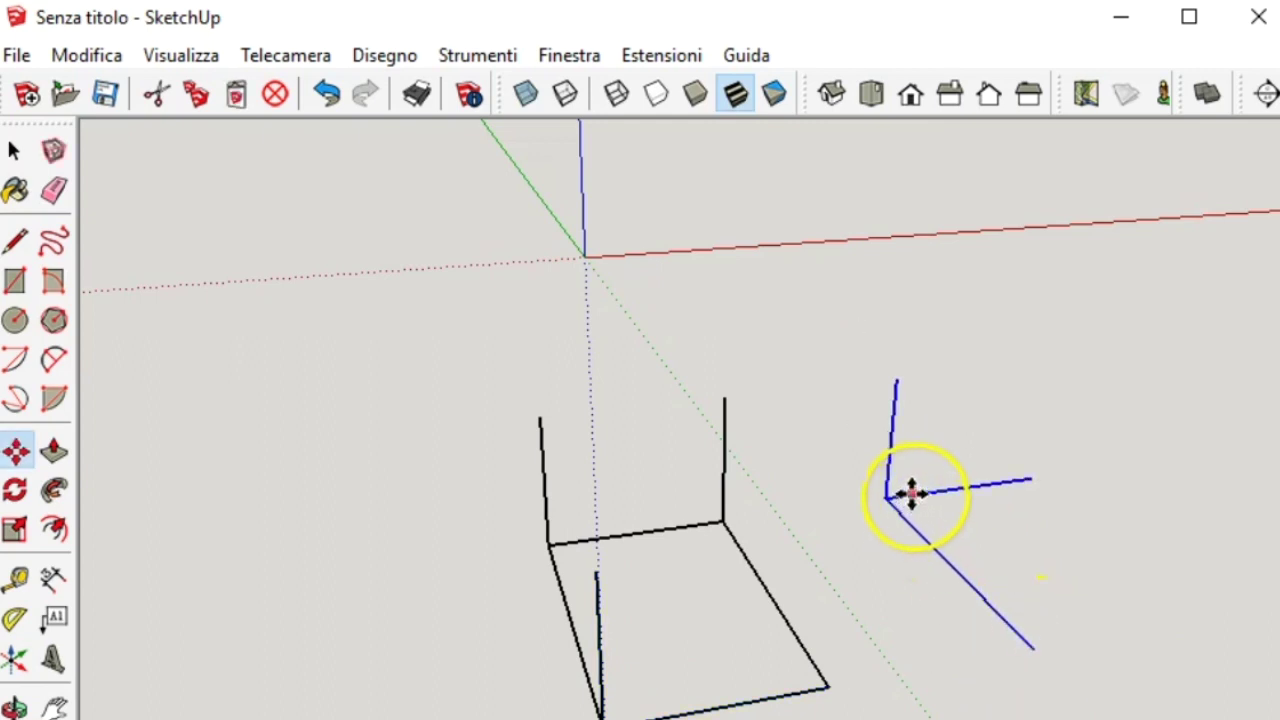
{"action": "right_click", "coordinate": [912, 497]}
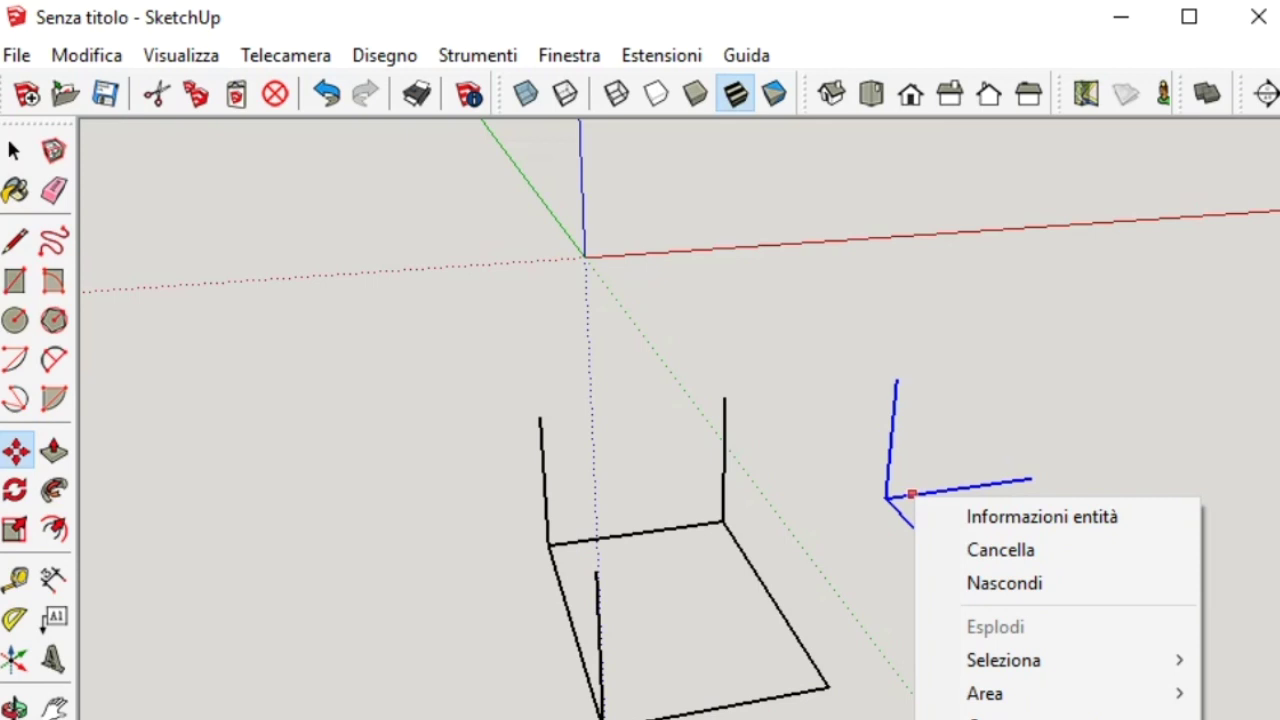
{"action": "left_click", "coordinate": [863, 465]}
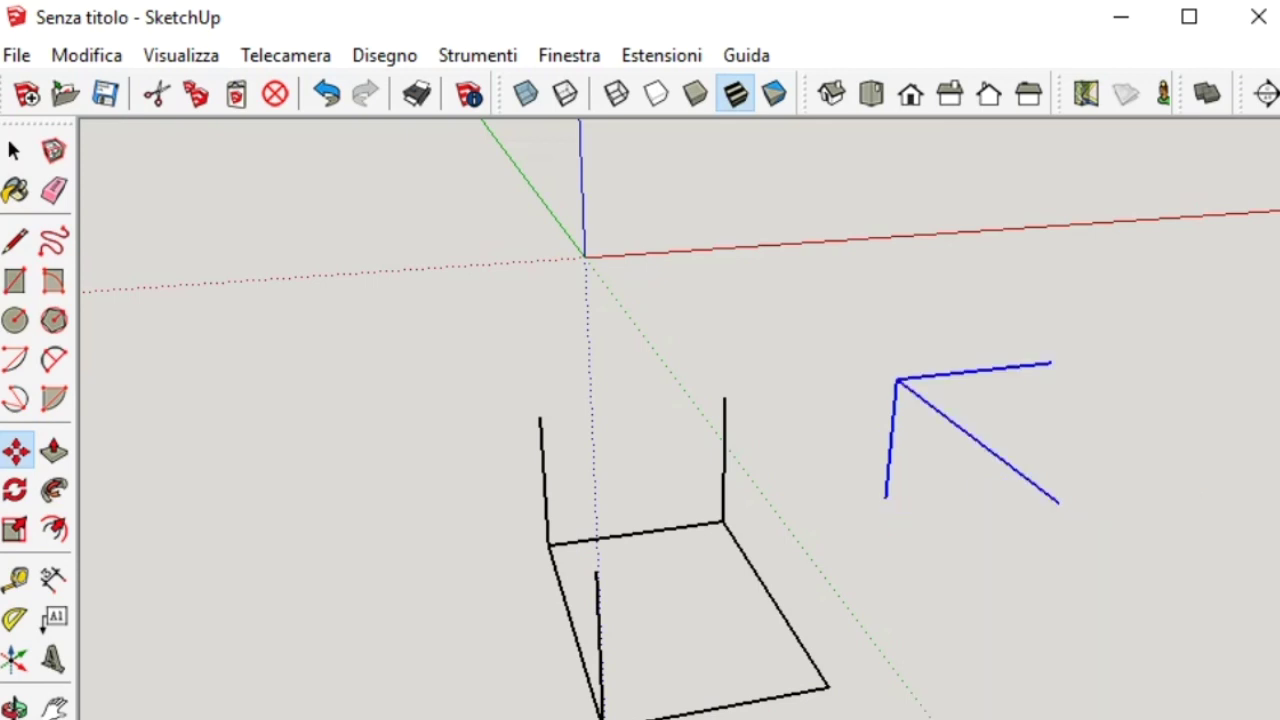
Set the upside-down corner on the frame's top-left corner and draw a first connecting edge
{"action": "left_click_drag", "start_coordinate": [897, 378], "coordinate": [537, 414]}
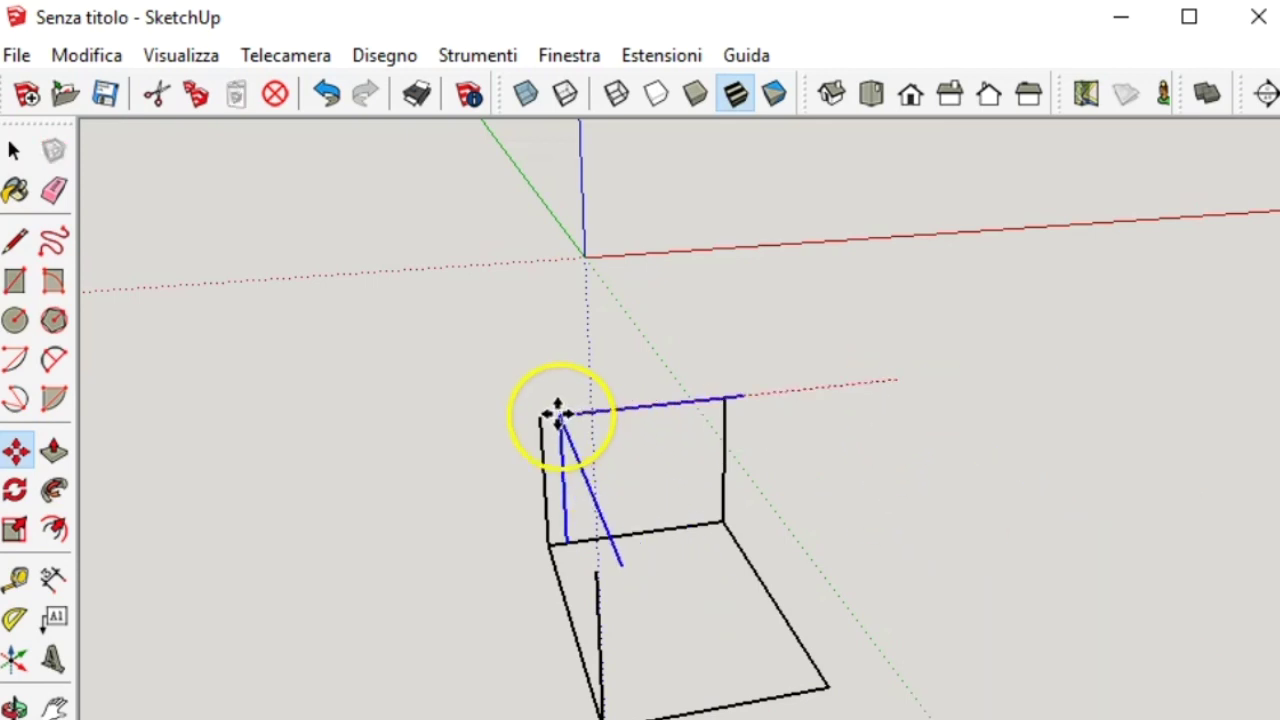
{"action": "middle_click_drag", "start_coordinate": [652, 508], "coordinate": [437, 420]}
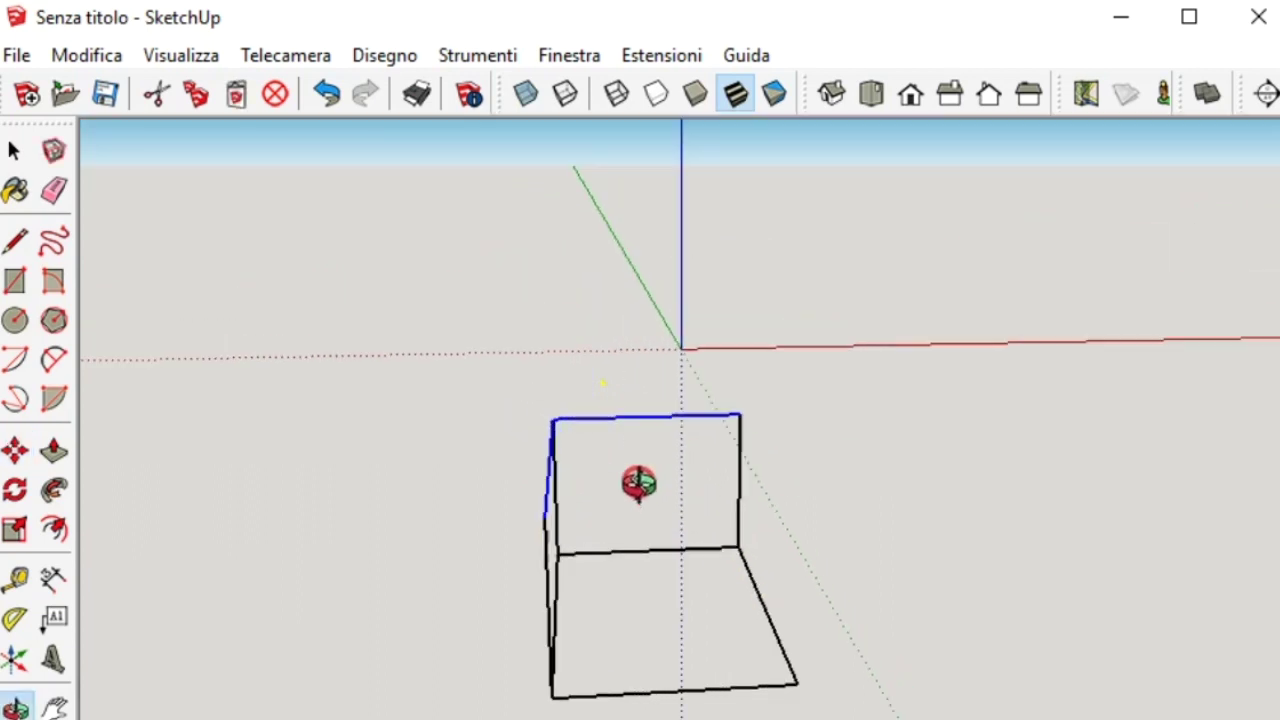
{"action": "left_click", "coordinate": [15, 240]}
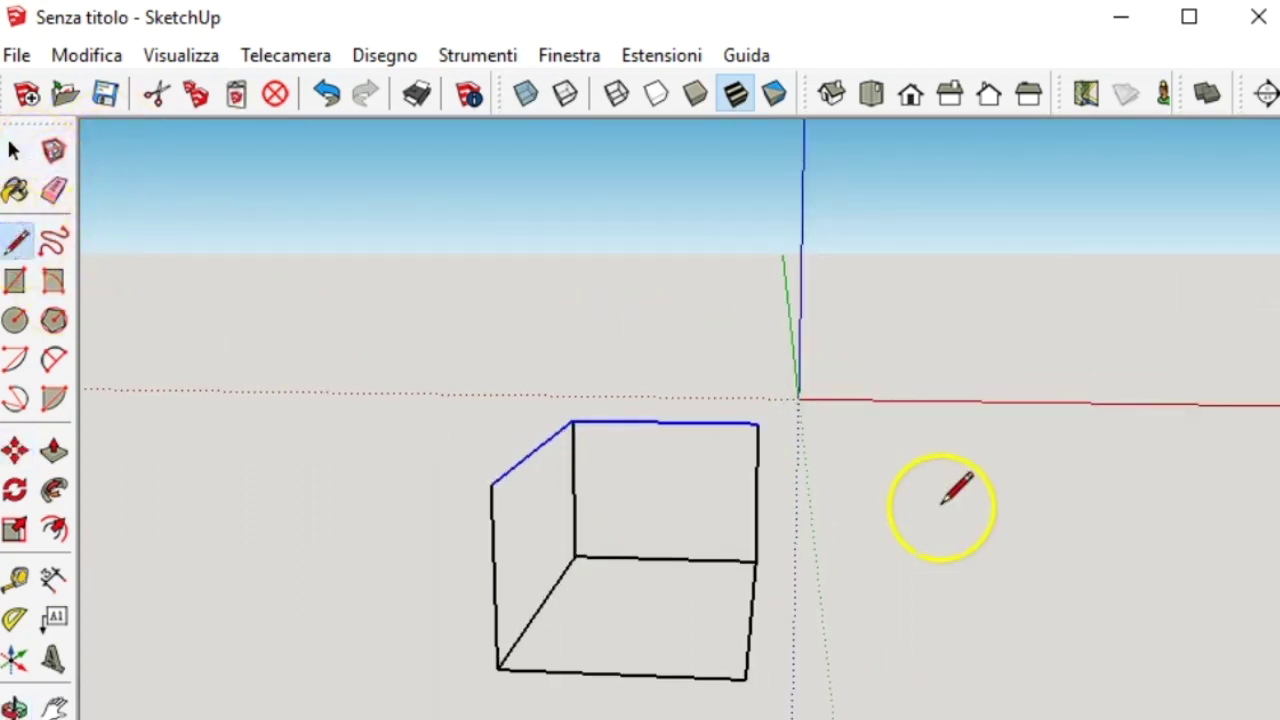
{"action": "middle_click_drag", "start_coordinate": [943, 500], "coordinate": [790, 470]}
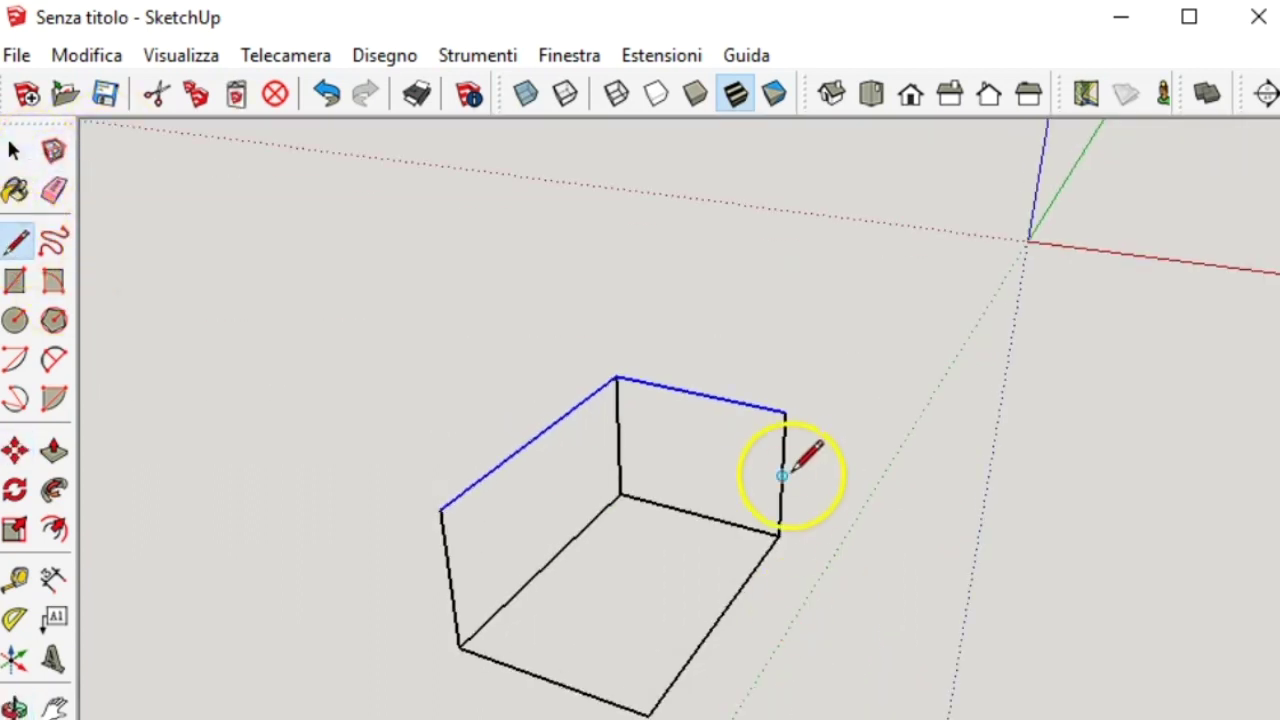
{"action": "left_click", "coordinate": [785, 412]}
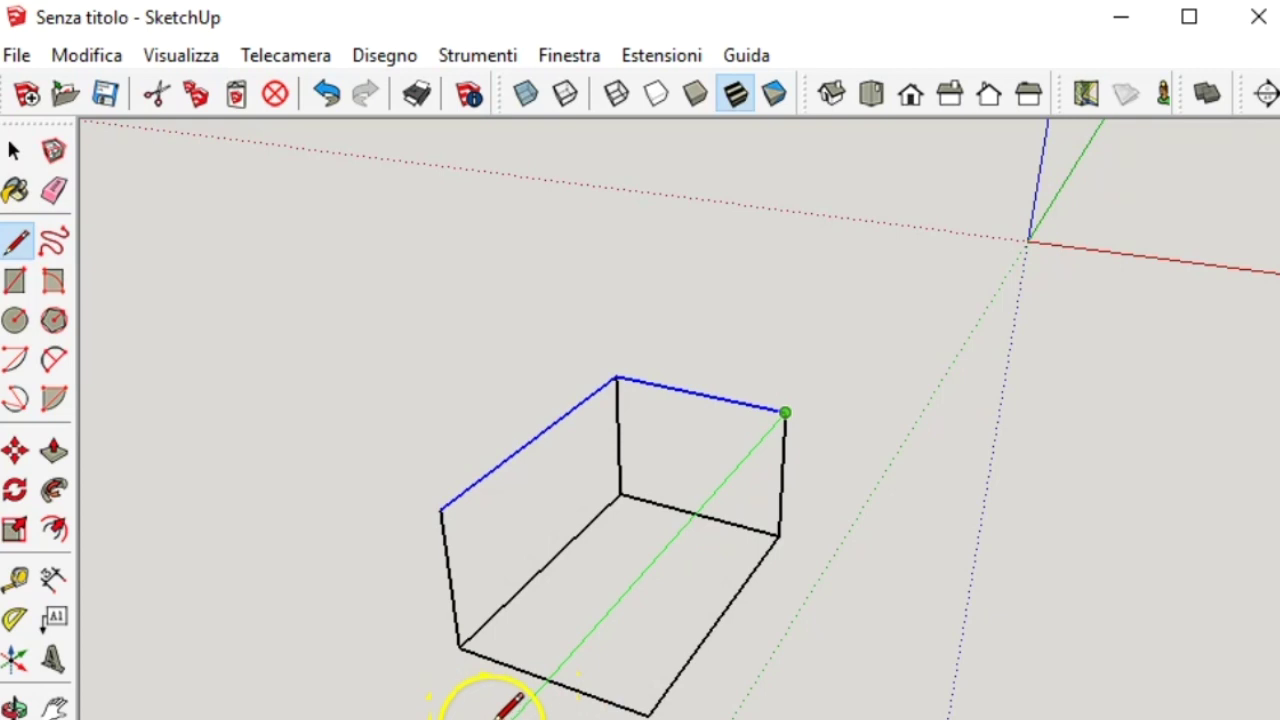
{"action": "left_click", "coordinate": [500, 715]}
{"action": "key", "text": "Escape"}
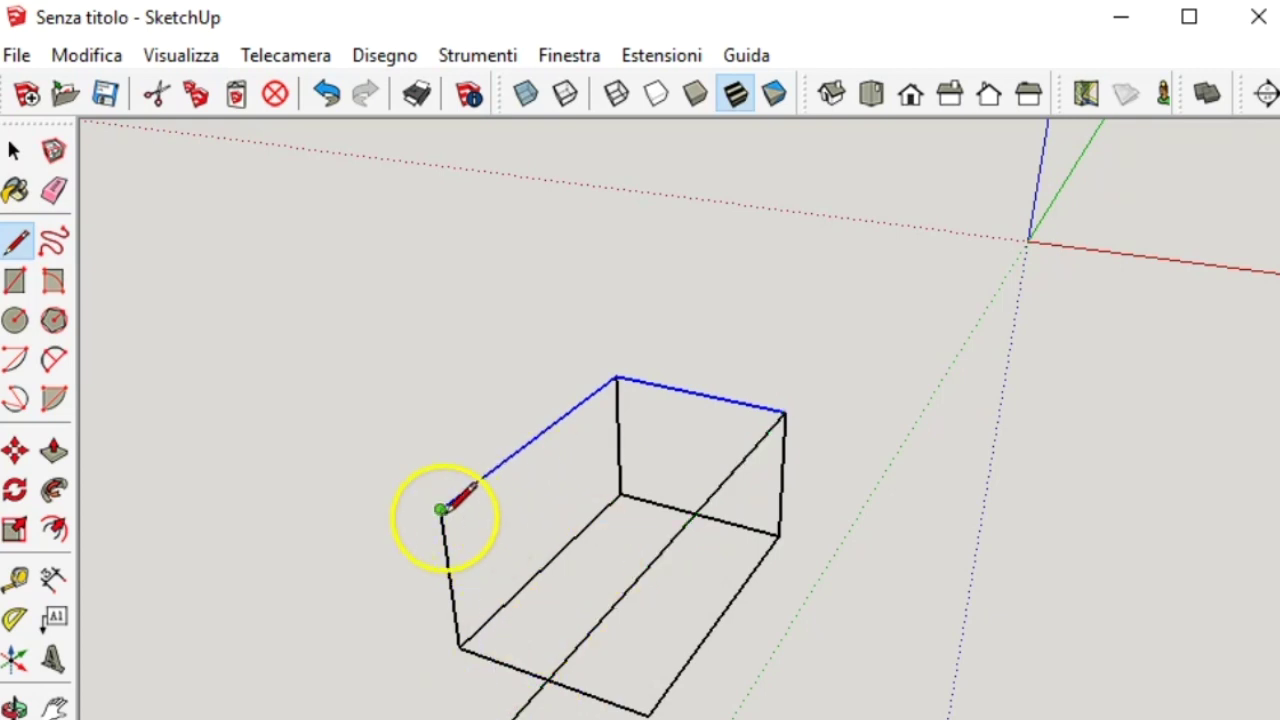
Draw the edges closing the top outline and the front and side faces
{"action": "left_click", "coordinate": [441, 509]}
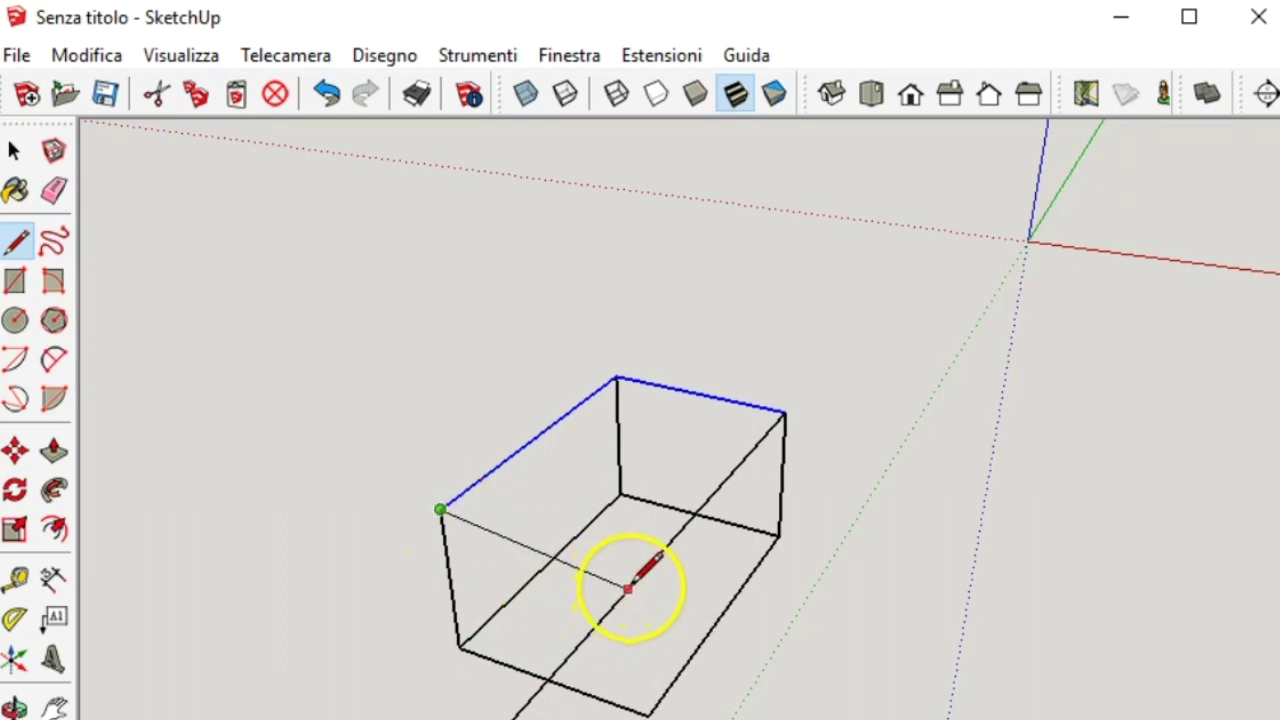
{"action": "left_click", "coordinate": [644, 567]}
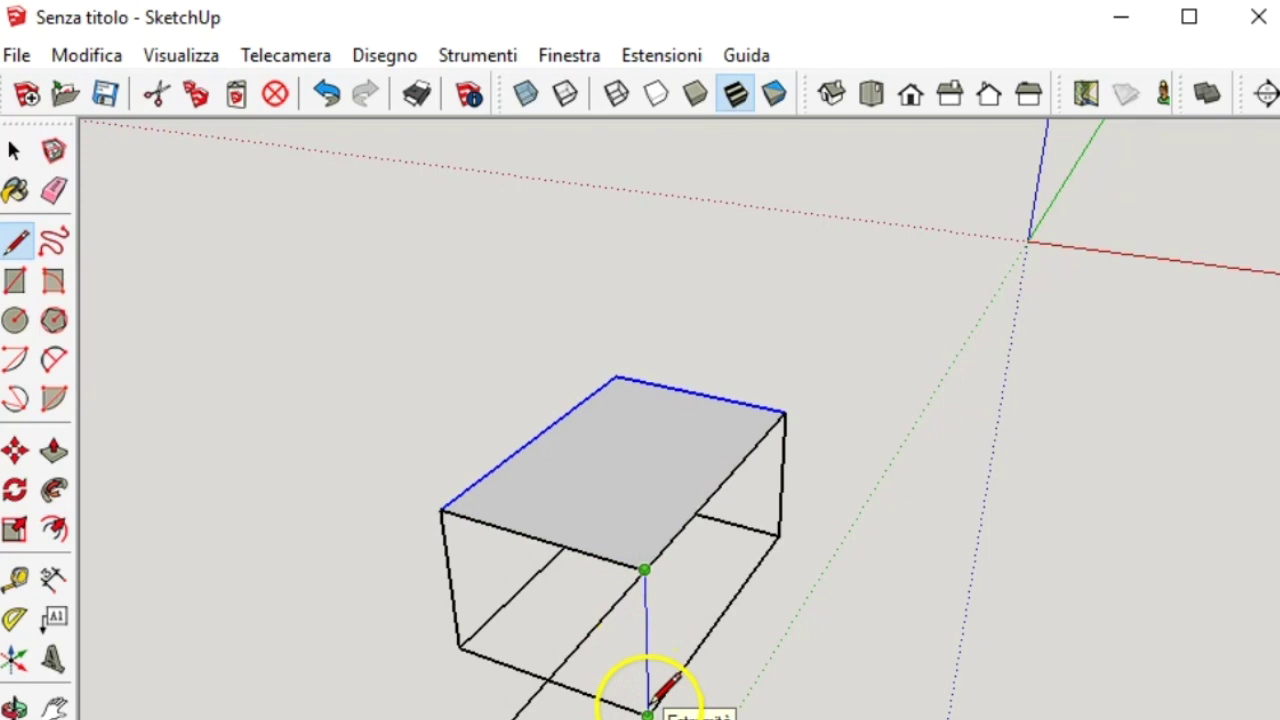
{"action": "left_click", "coordinate": [647, 713]}
Delete the stray diagonal edge from the box
{"action": "left_click", "coordinate": [14, 150]}
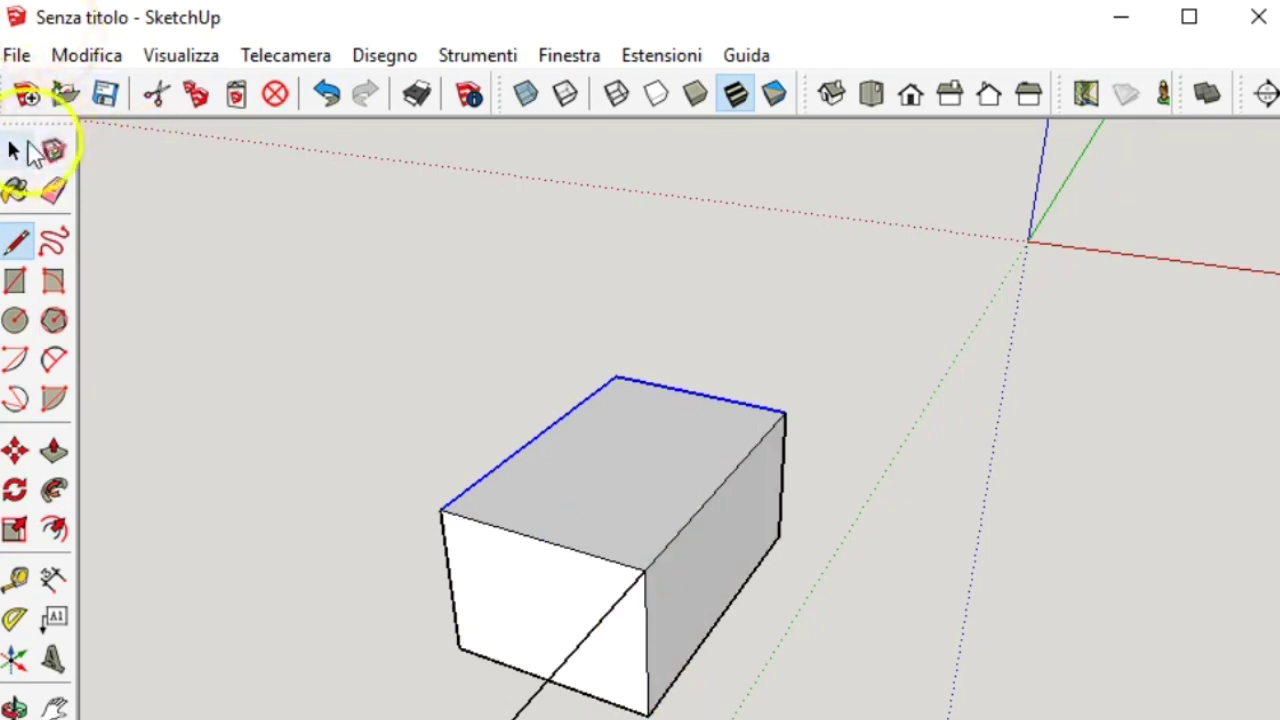
{"action": "left_click", "coordinate": [605, 615]}
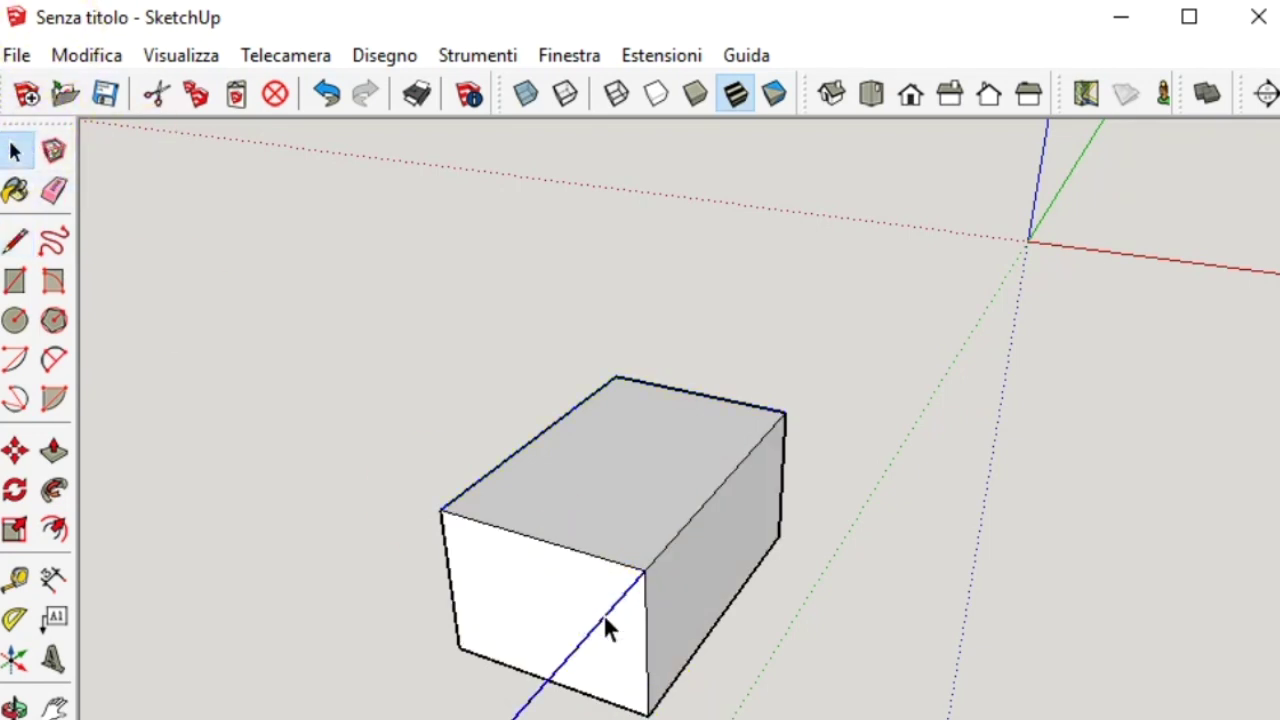
{"action": "key", "text": "Delete"}
{"action": "middle_click_drag", "start_coordinate": [603, 614], "coordinate": [687, 585]}
Redraw the front vertical edge to restore the box's front face
{"action": "left_click", "coordinate": [35, 245]}
{"action": "left_click", "coordinate": [31, 241]}
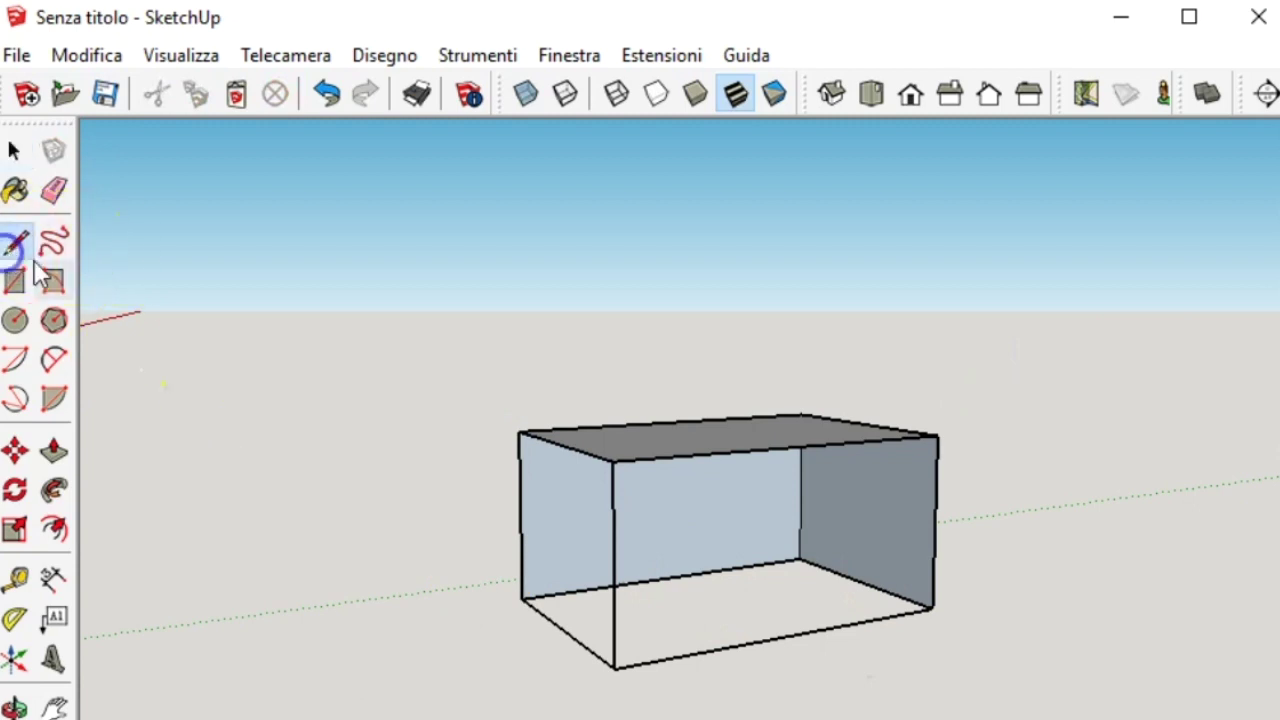
{"action": "left_click", "coordinate": [613, 459]}
{"action": "left_click", "coordinate": [614, 668]}
{"action": "mouse_move", "coordinate": [614, 668]}
{"action": "middle_mouse_down"}
{"action": "mouse_move", "coordinate": [729, 309]}
{"action": "mouse_move", "coordinate": [613, 350]}
{"action": "middle_mouse_up"}
Draw the corner-to-corner edge refilling the bottom face and orbit to check the closed box
{"action": "left_click", "coordinate": [643, 319]}
{"action": "left_click", "coordinate": [970, 528]}
{"action": "mouse_move", "coordinate": [969, 534]}
{"action": "middle_mouse_down"}
{"action": "mouse_move", "coordinate": [754, 487]}
{"action": "mouse_move", "coordinate": [948, 514]}
{"action": "mouse_move", "coordinate": [803, 660]}
{"action": "mouse_move", "coordinate": [586, 694]}
{"action": "middle_mouse_up"}
{"action": "mouse_move", "coordinate": [795, 612]}
{"action": "middle_mouse_down"}
{"action": "mouse_move", "coordinate": [337, 446]}
{"action": "mouse_move", "coordinate": [449, 437]}
{"action": "mouse_move", "coordinate": [717, 473]}
{"action": "middle_mouse_up"}
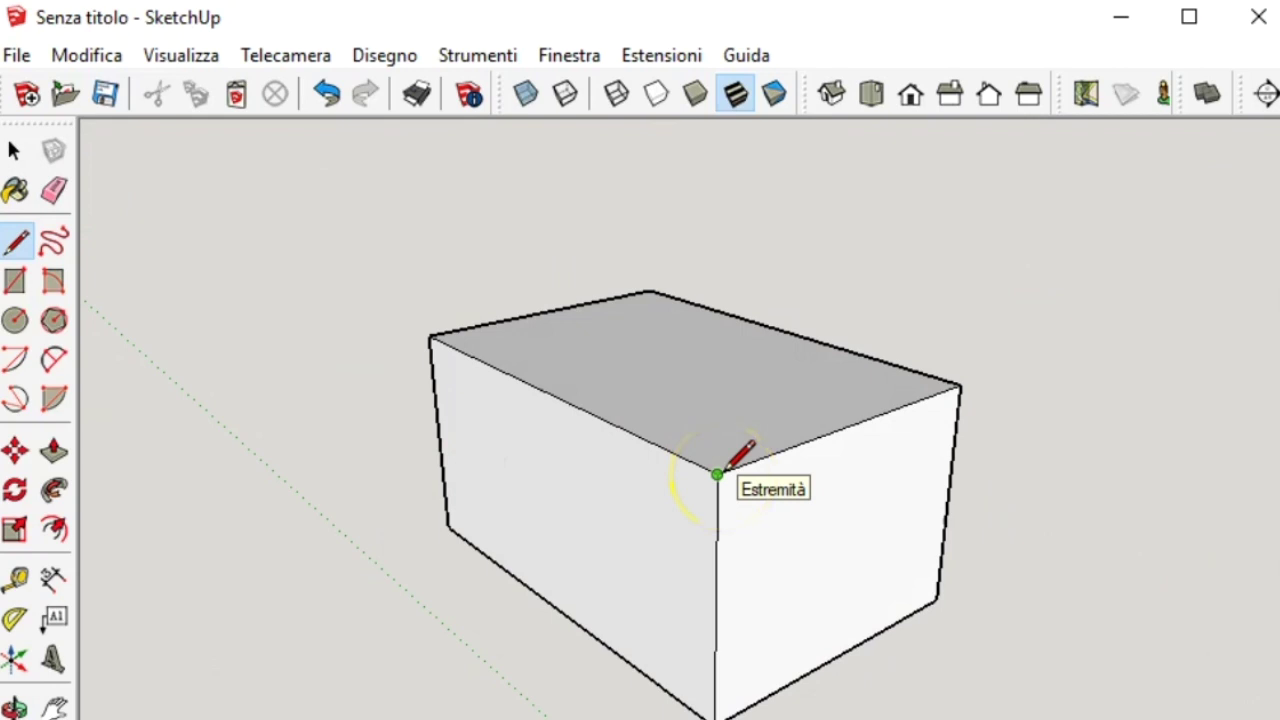
{"action": "left_click", "coordinate": [518, 419]}
{"action": "left_click", "coordinate": [12, 152]}
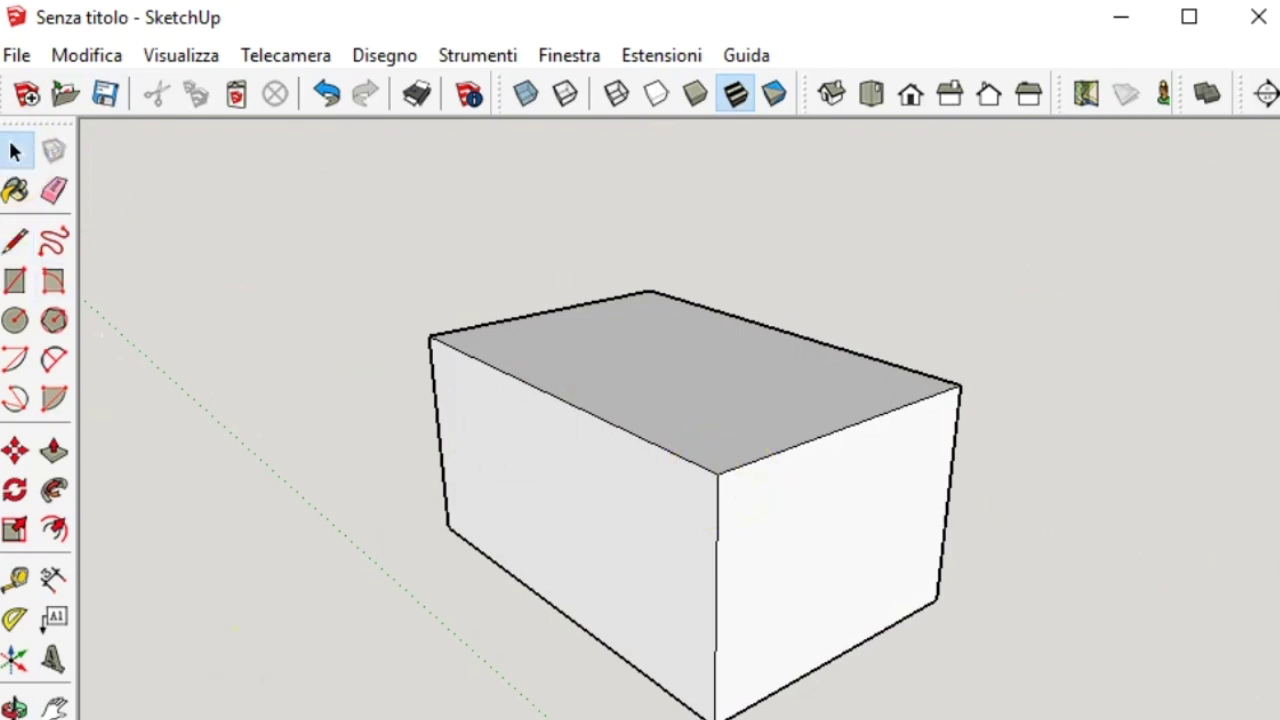